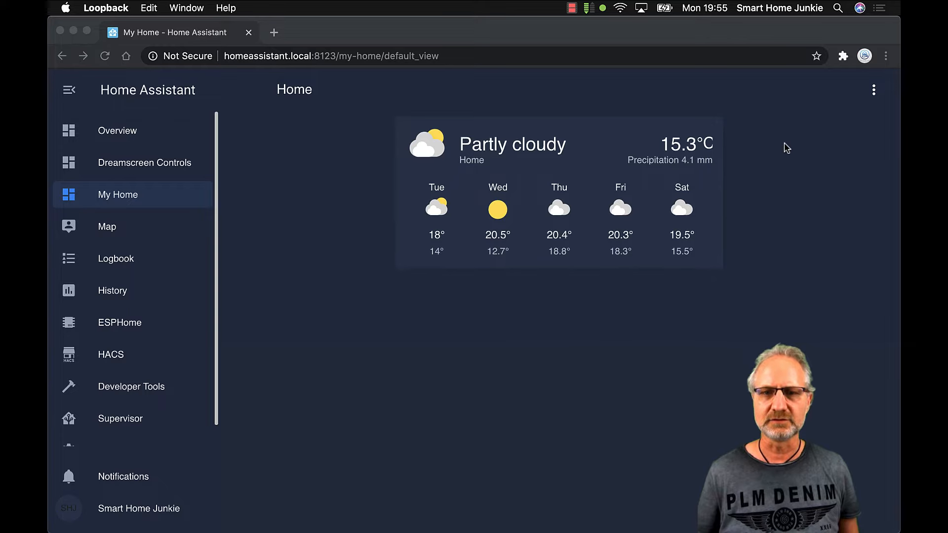
# Add the person entity as a badge on the Home view and save the layout change
pyautogui.click(872, 92)
pyautogui.click(873, 94)
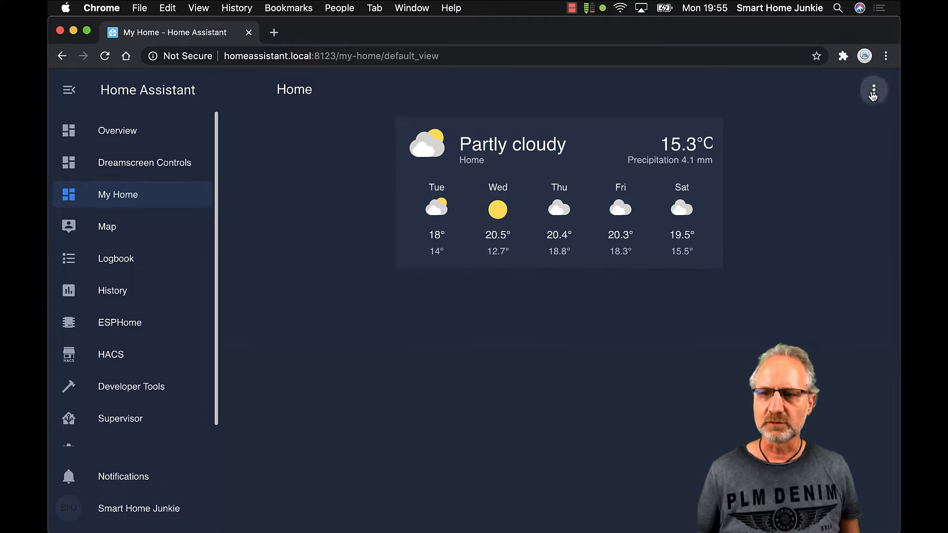
pyautogui.click(854, 131)
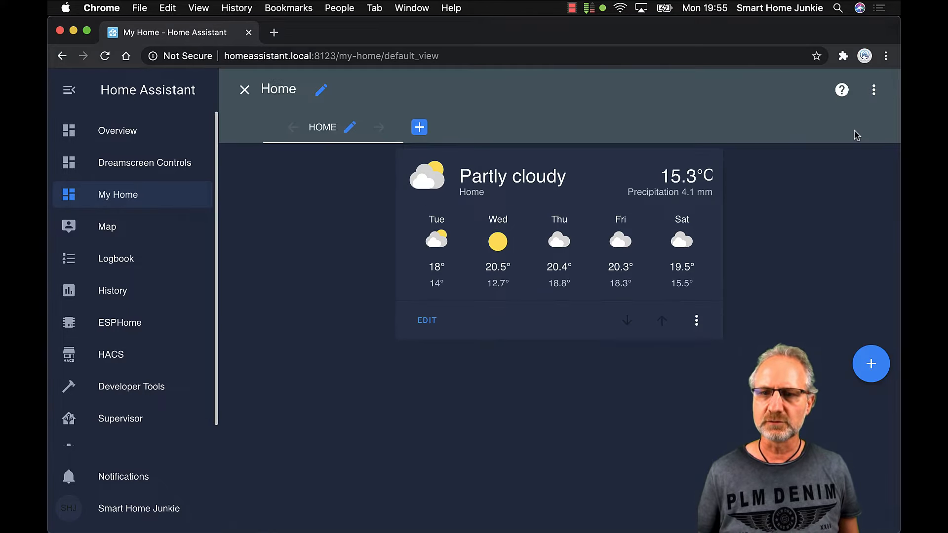
pyautogui.click(349, 130)
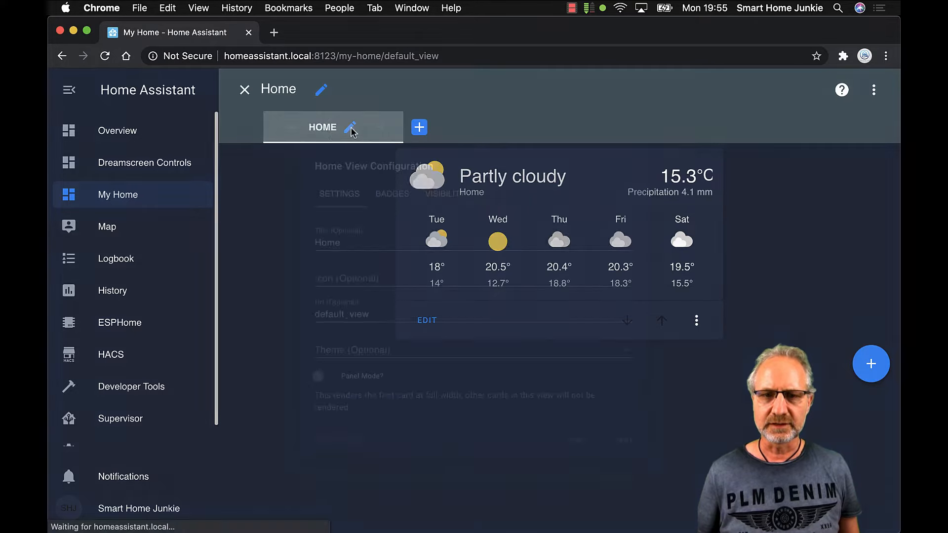
pyautogui.click(385, 181)
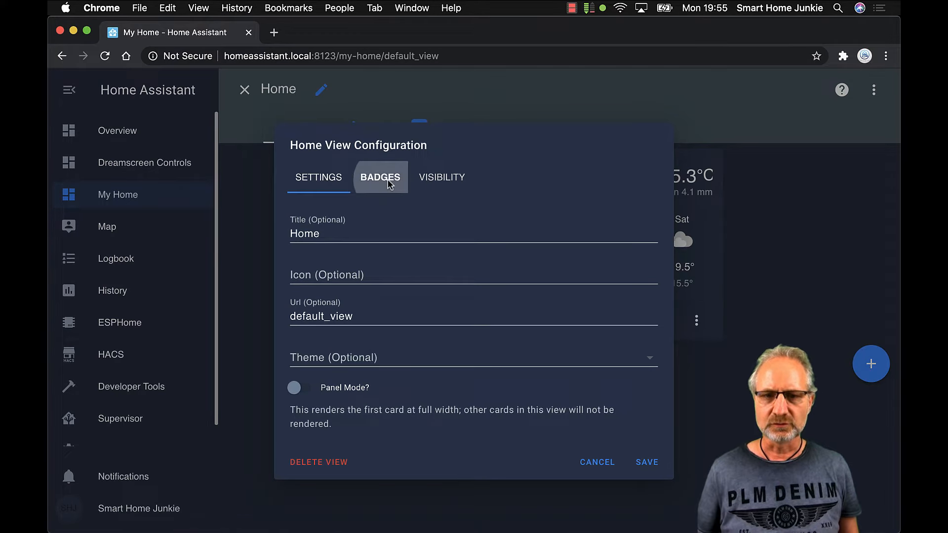
pyautogui.click(374, 344)
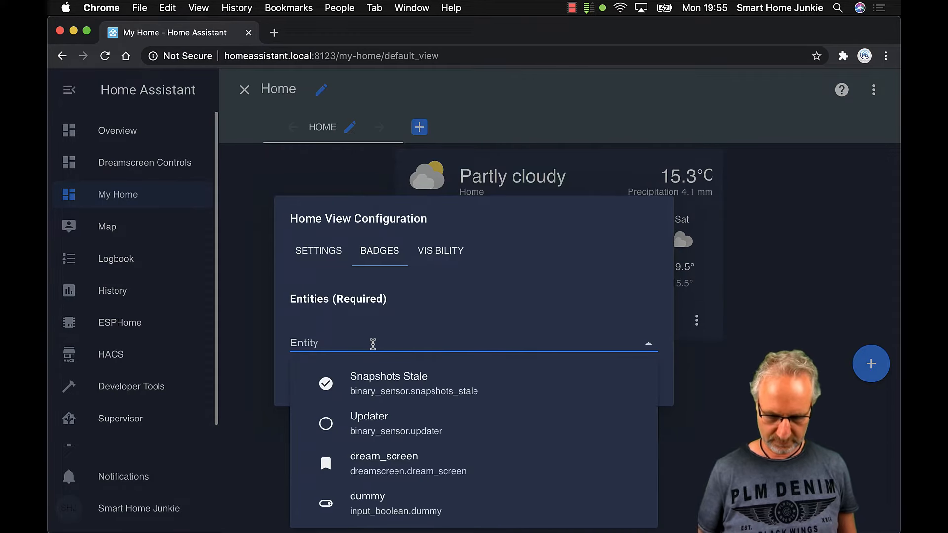
pyautogui.write('person')
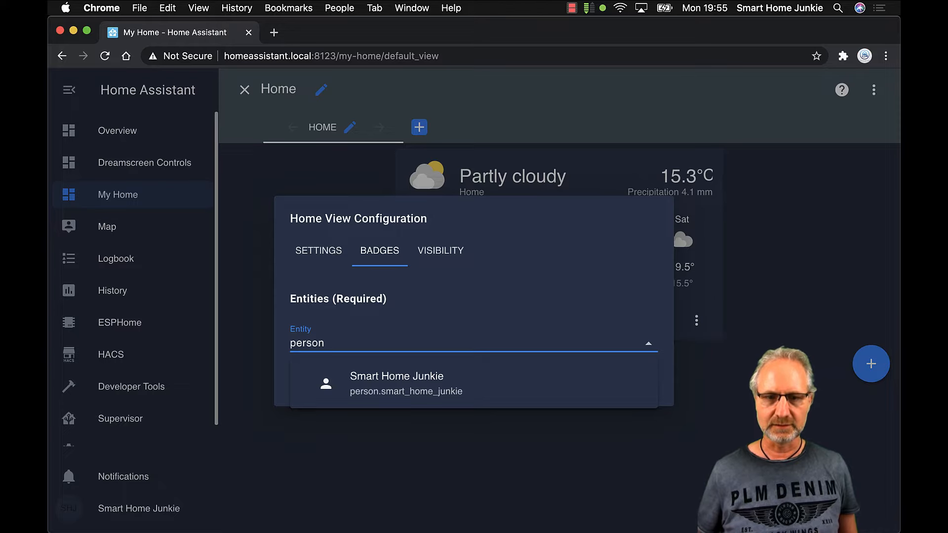
pyautogui.click(400, 391)
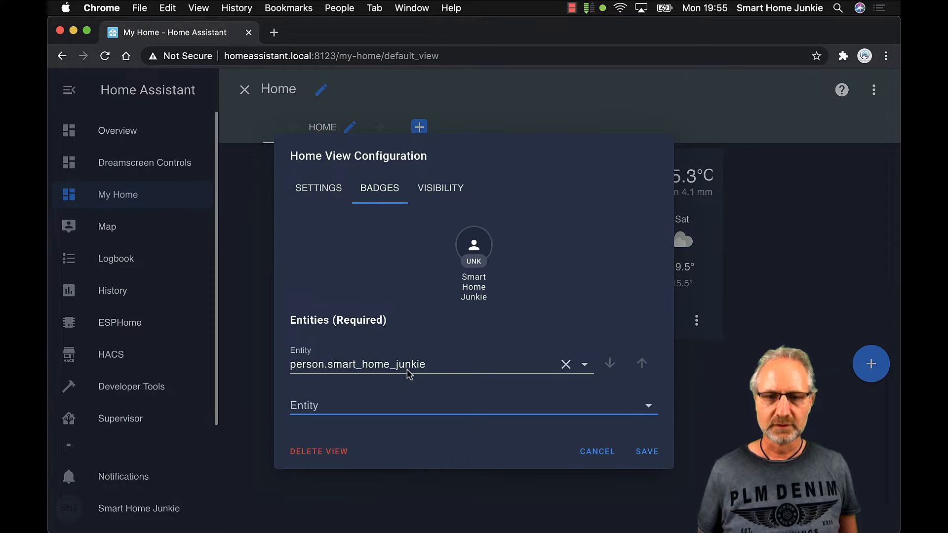
pyautogui.click(647, 452)
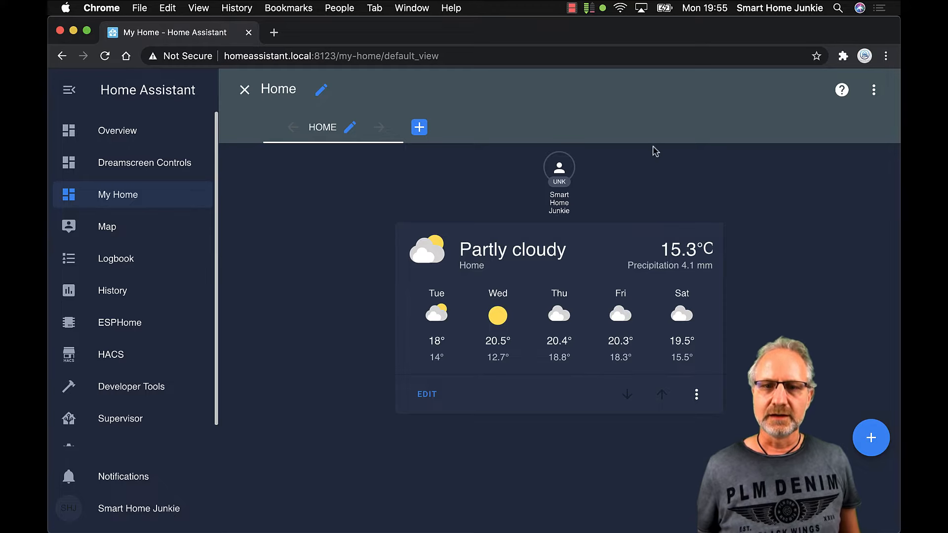
pyautogui.click(247, 93)
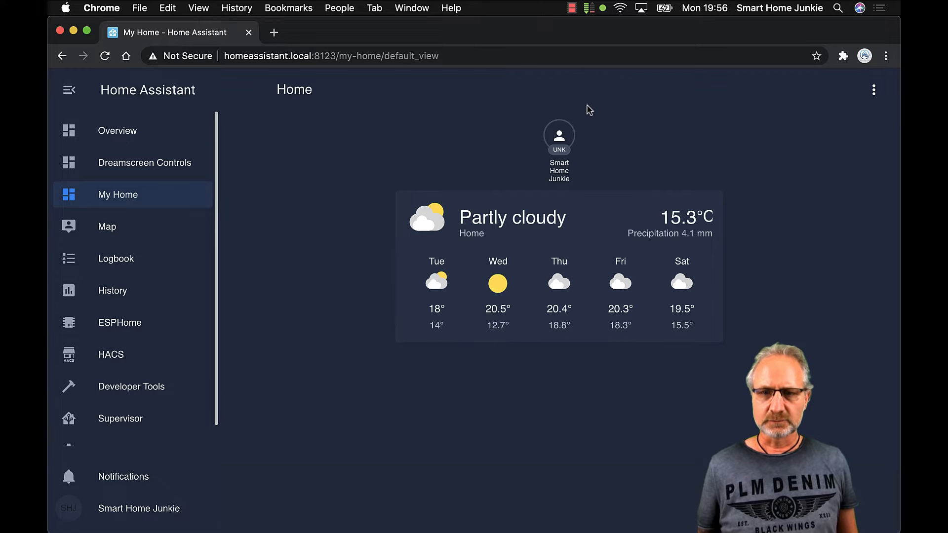
# Browse Network to homeassistant > config > www in Finder
pyautogui.moveTo(434, 526)
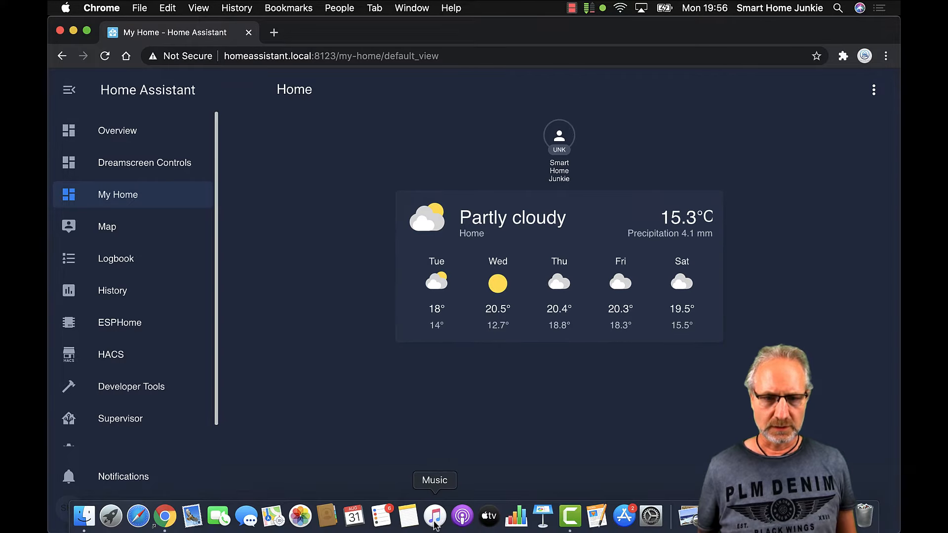
pyautogui.click(90, 523)
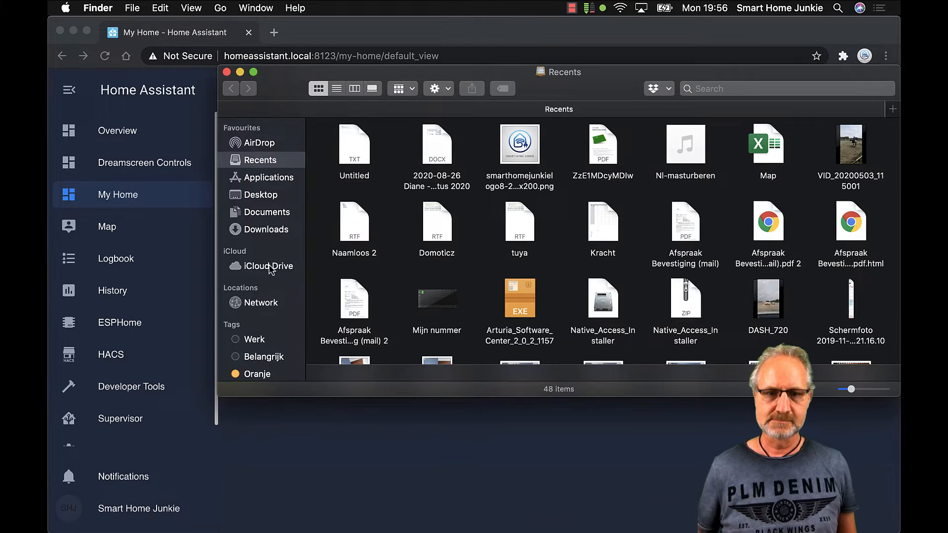
pyautogui.click(258, 303)
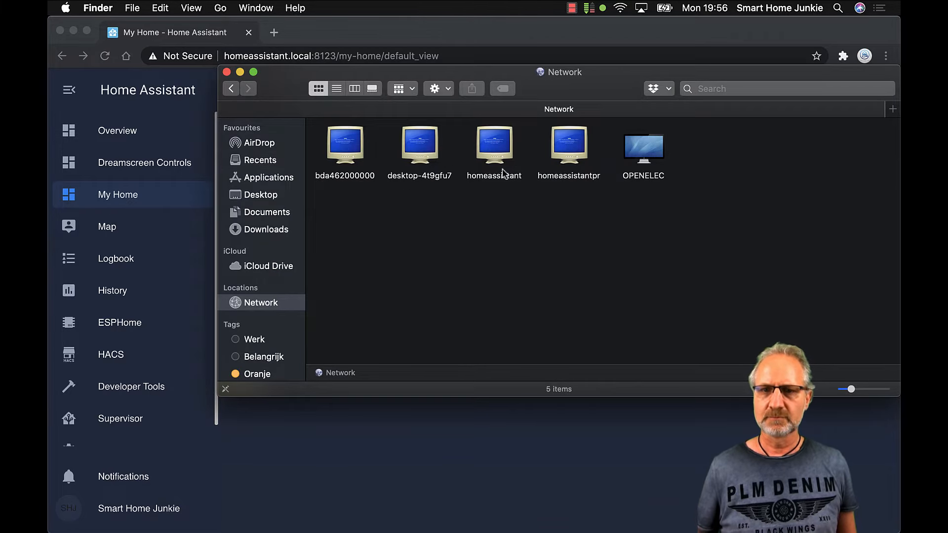
pyautogui.doubleClick(495, 150)
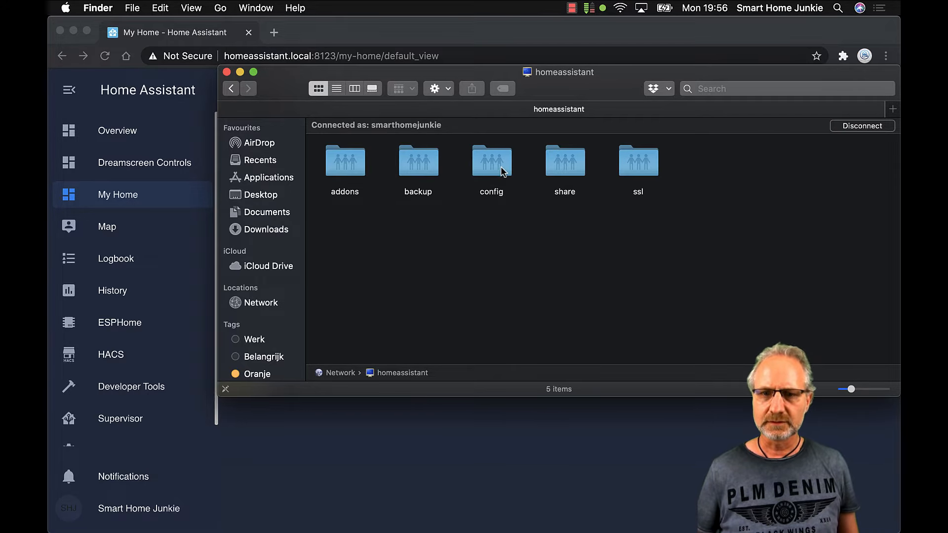
pyautogui.doubleClick(501, 167)
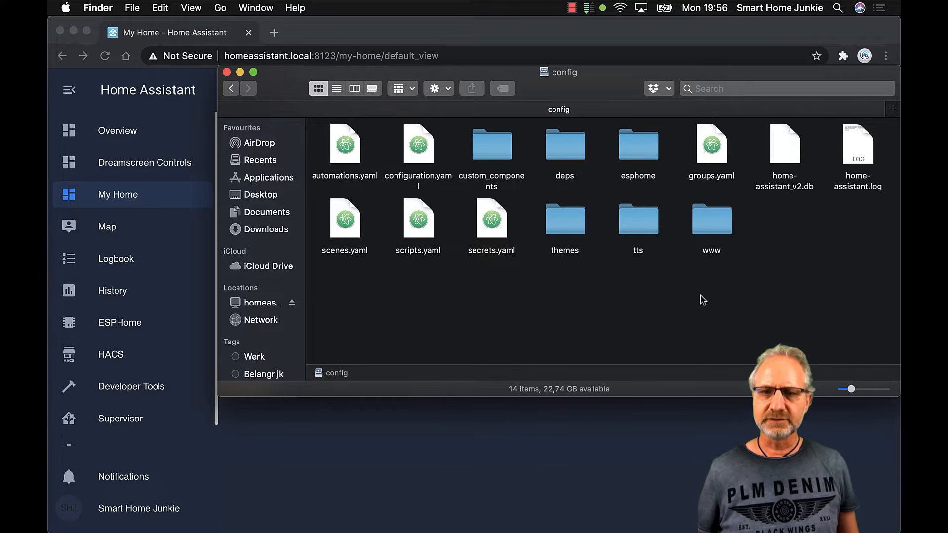
pyautogui.doubleClick(716, 226)
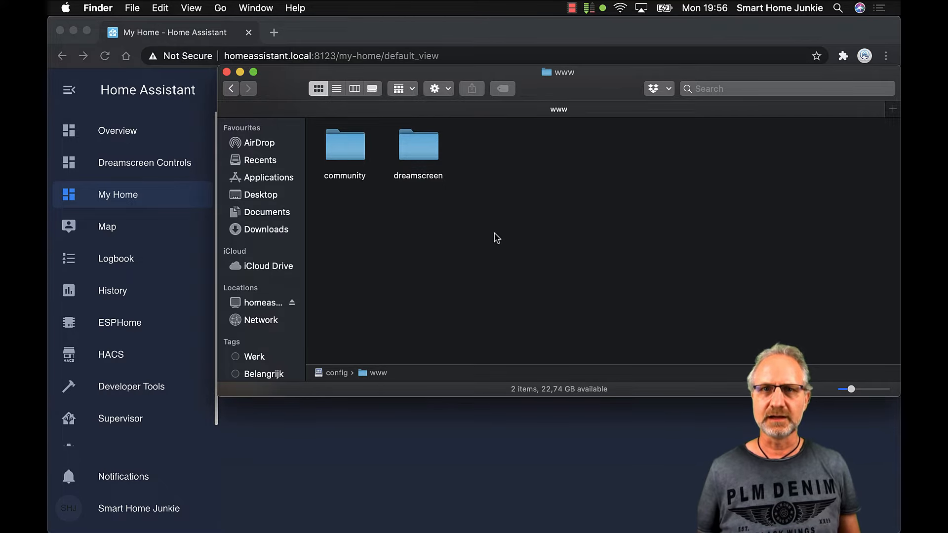
# Copy smarthomejunkie.jpg from Downloads and paste it into the www folder
pyautogui.keyDown('super'); pyautogui.click(267, 230); pyautogui.keyUp('super')
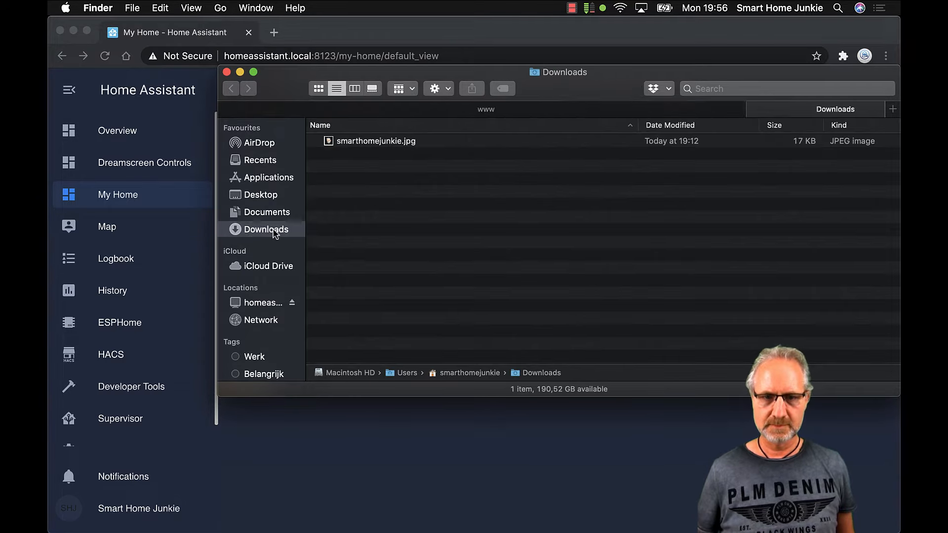
pyautogui.doubleClick(370, 142)
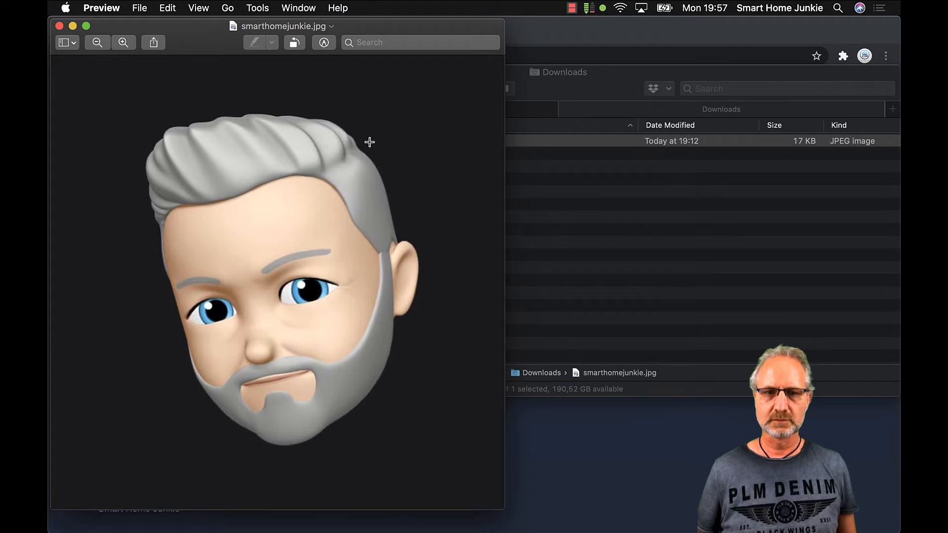
pyautogui.click(60, 26)
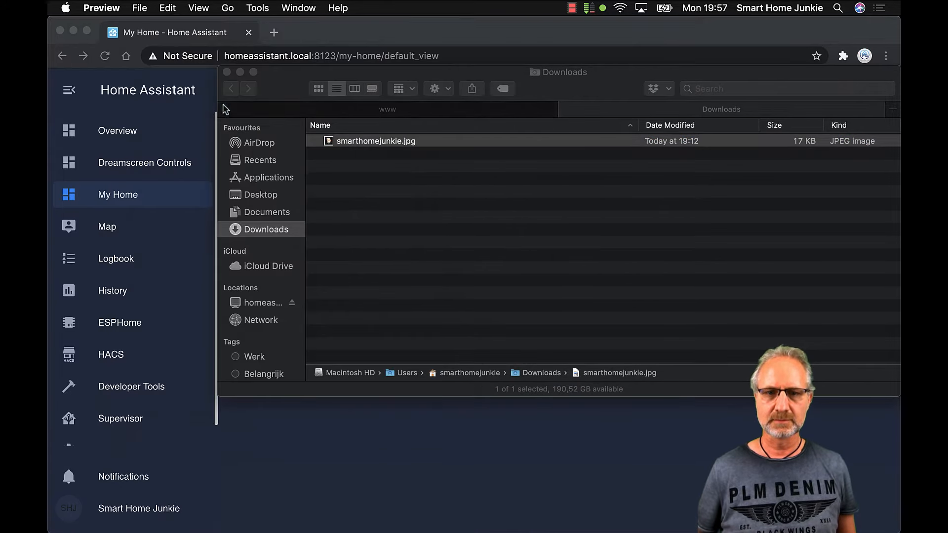
pyautogui.click(372, 141)
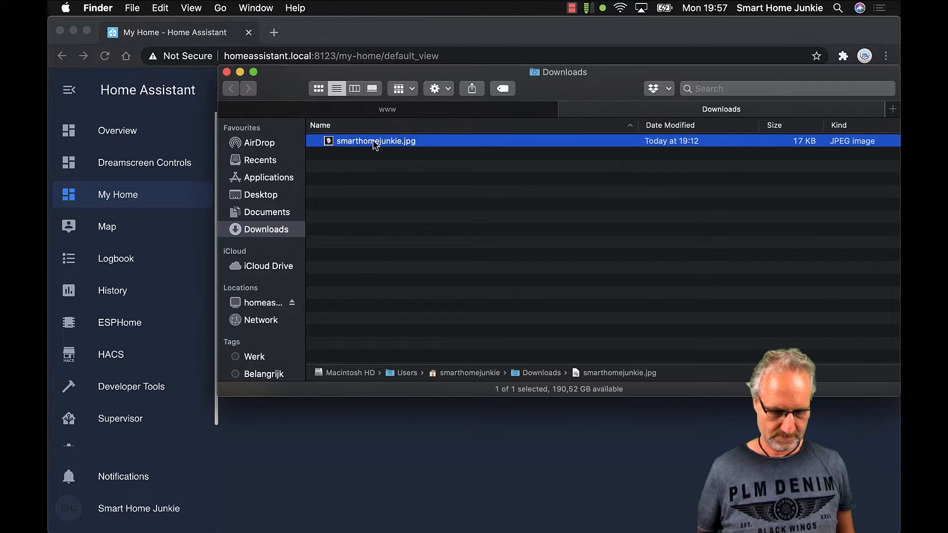
pyautogui.click(386, 149)
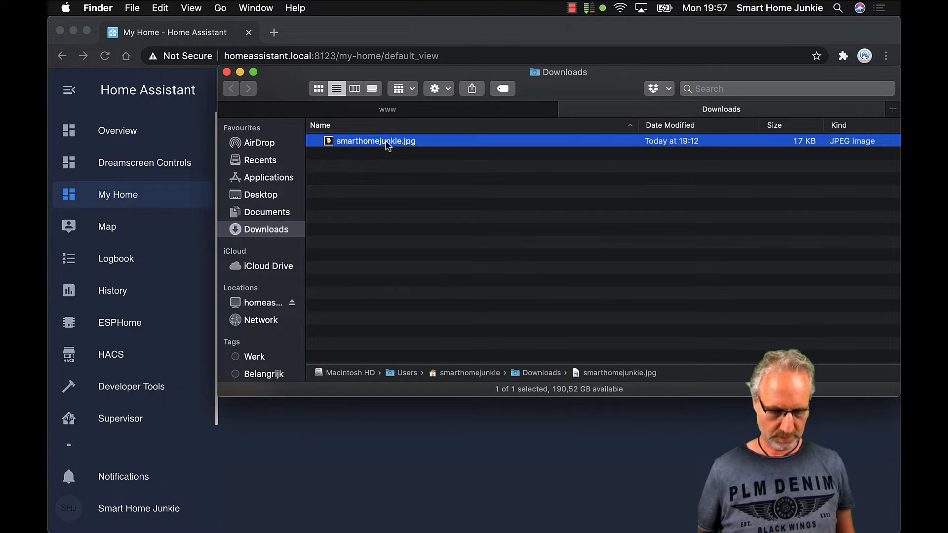
pyautogui.click(394, 109)
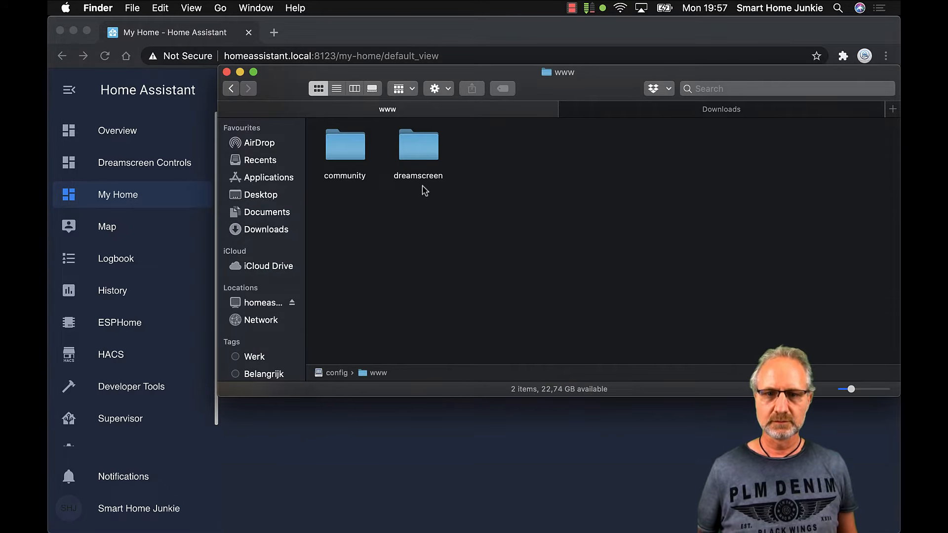
pyautogui.press('super+v')
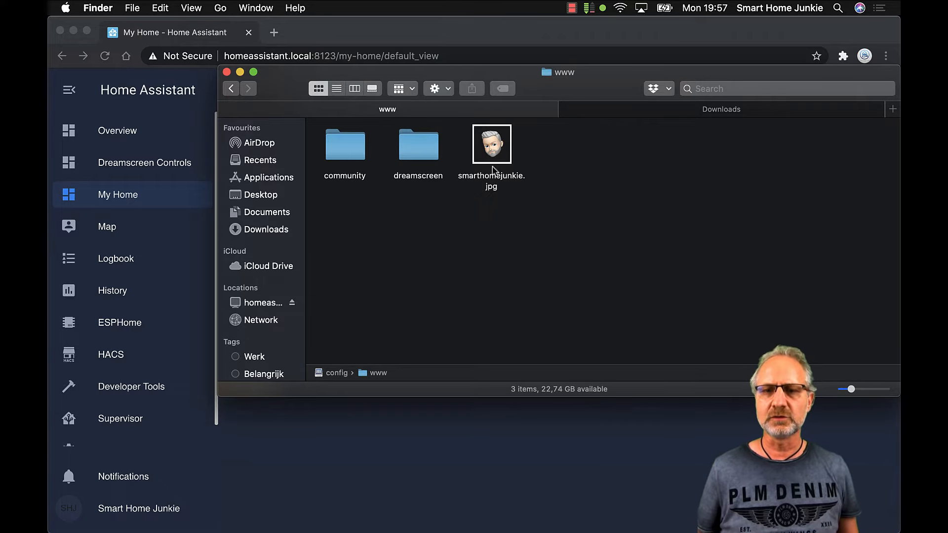
pyautogui.moveTo(566, 90); pyautogui.dragTo(520, 258)
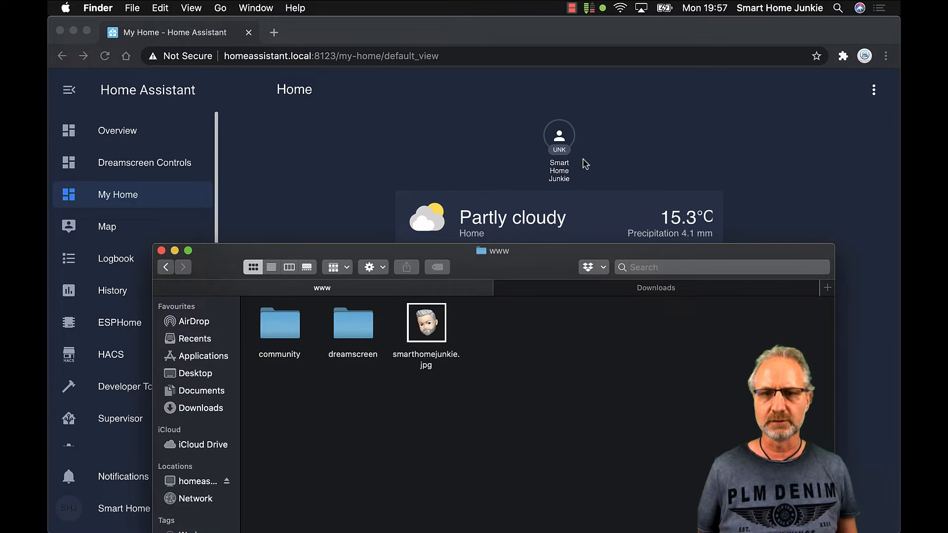
pyautogui.moveTo(540, 266); pyautogui.dragTo(568, 143)
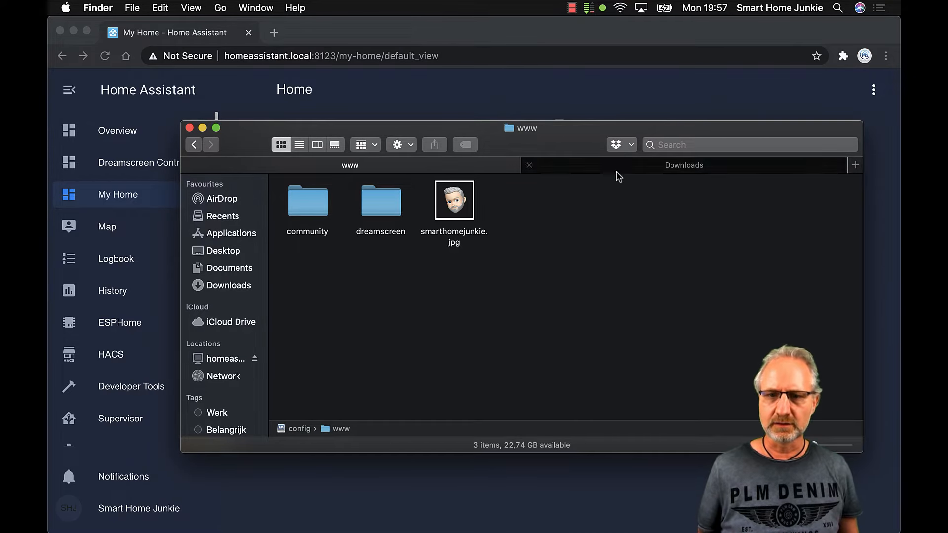
# Return to the config folder and open configuration.yaml in Atom
pyautogui.click(194, 144)
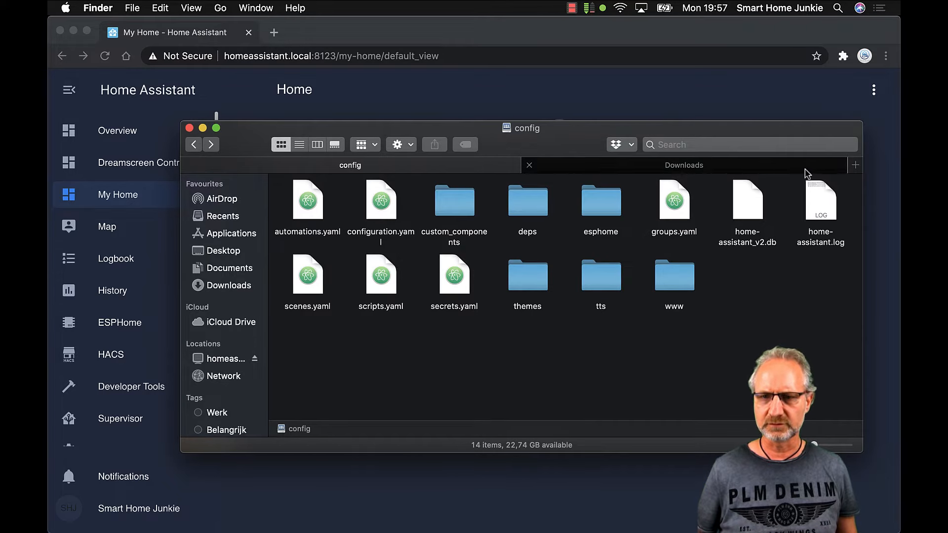
pyautogui.click(528, 165)
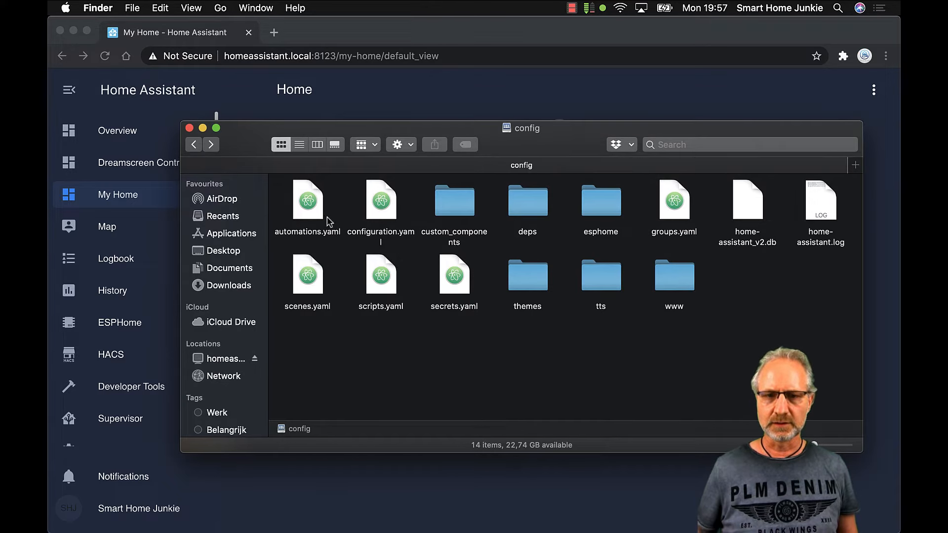
pyautogui.click(380, 210)
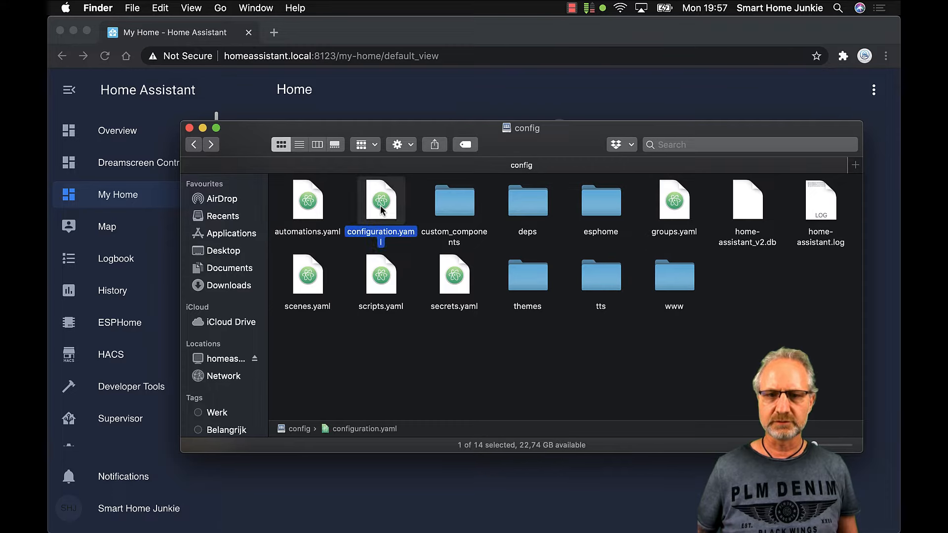
pyautogui.doubleClick(381, 210)
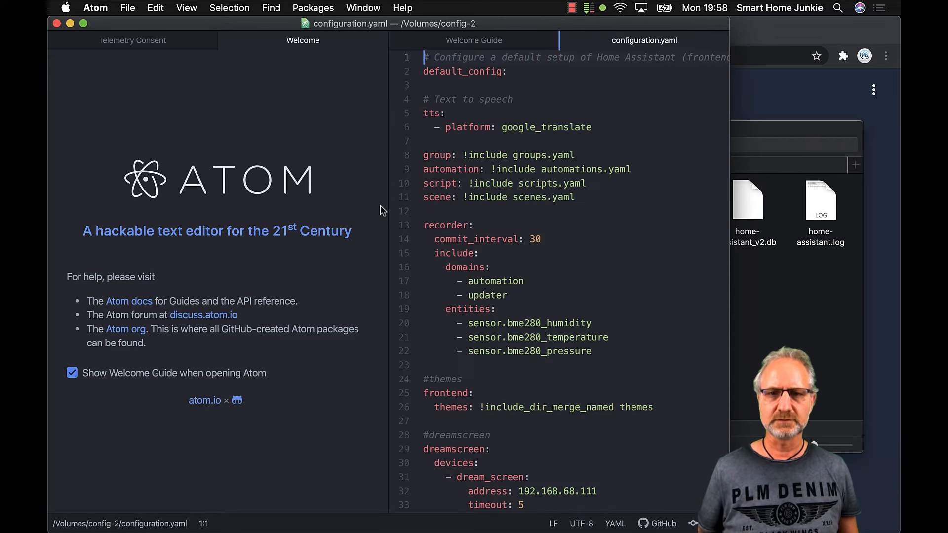
# Create a new file in Atom and choose the homeassistant config share as its save location
pyautogui.click(128, 10)
pyautogui.click(144, 34)
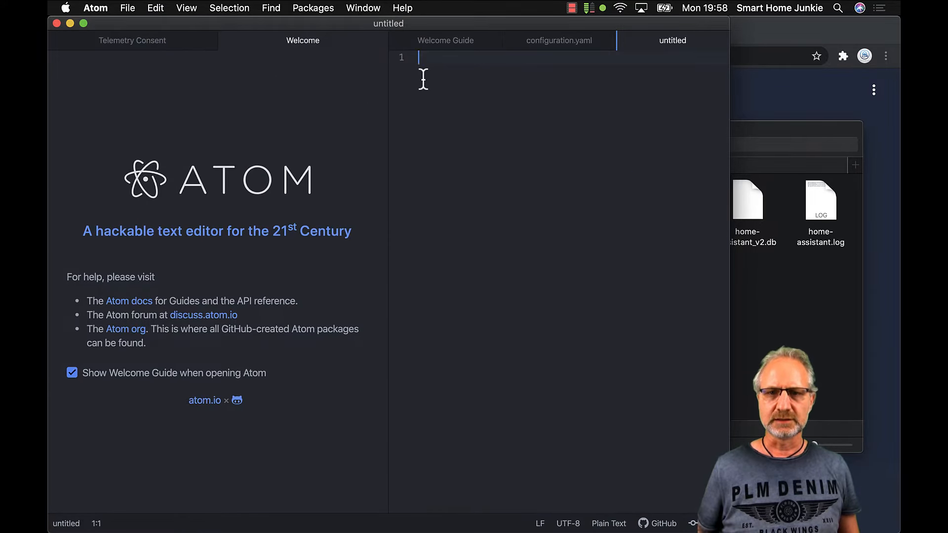
pyautogui.click(127, 8)
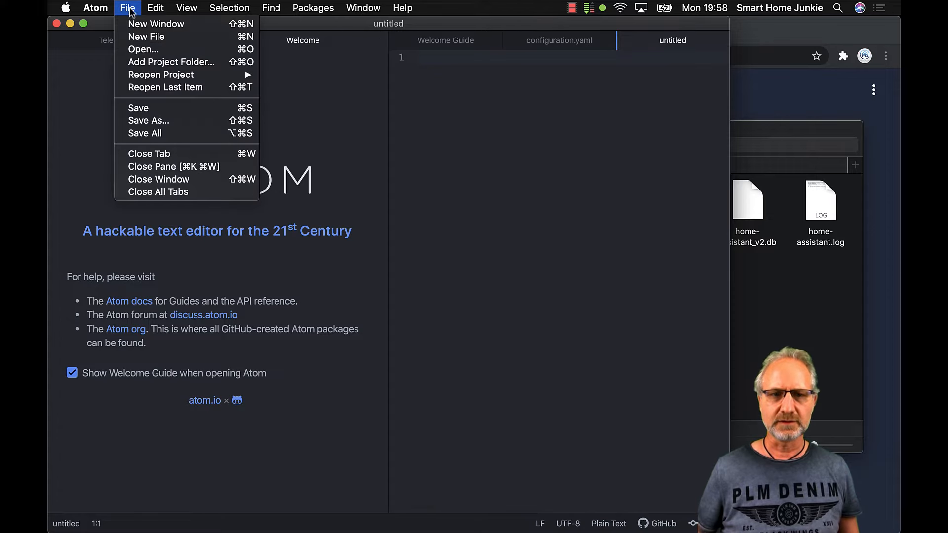
pyautogui.click(201, 123)
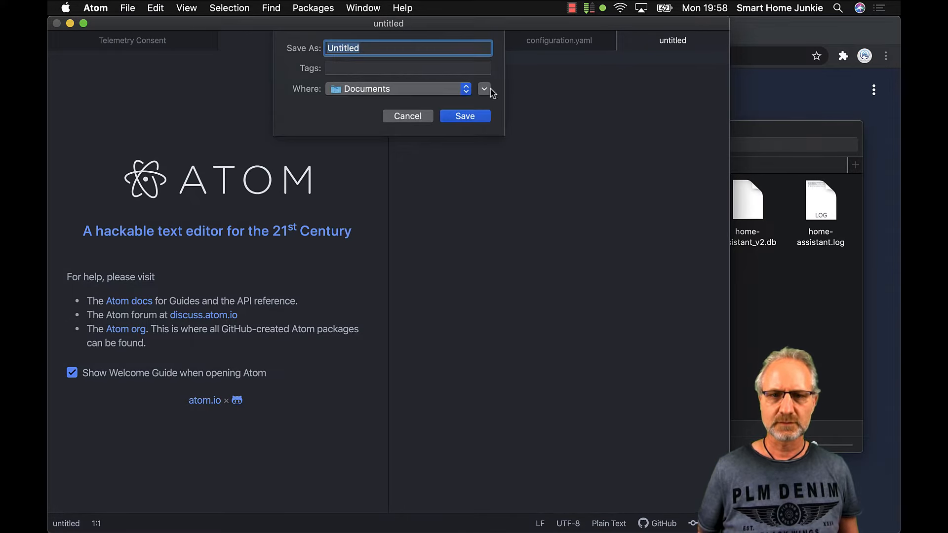
pyautogui.click(485, 89)
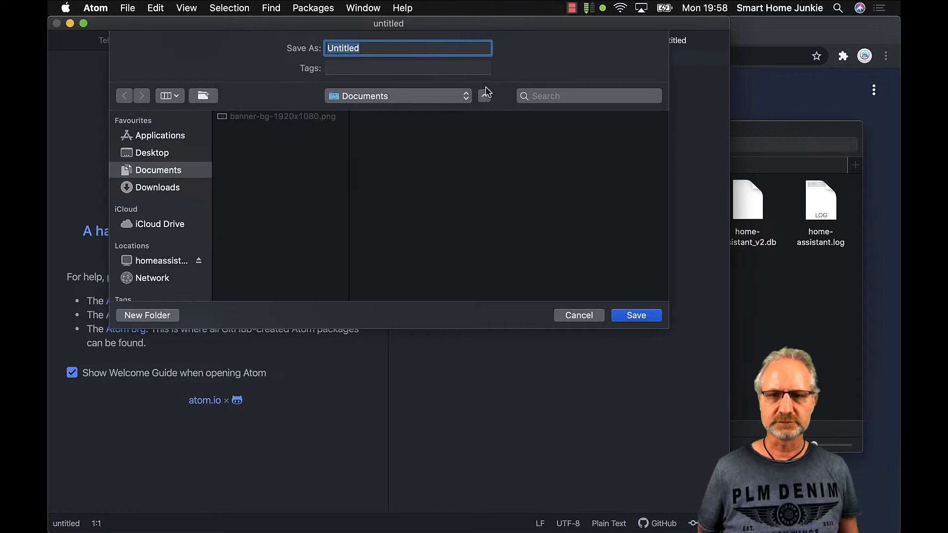
pyautogui.click(177, 262)
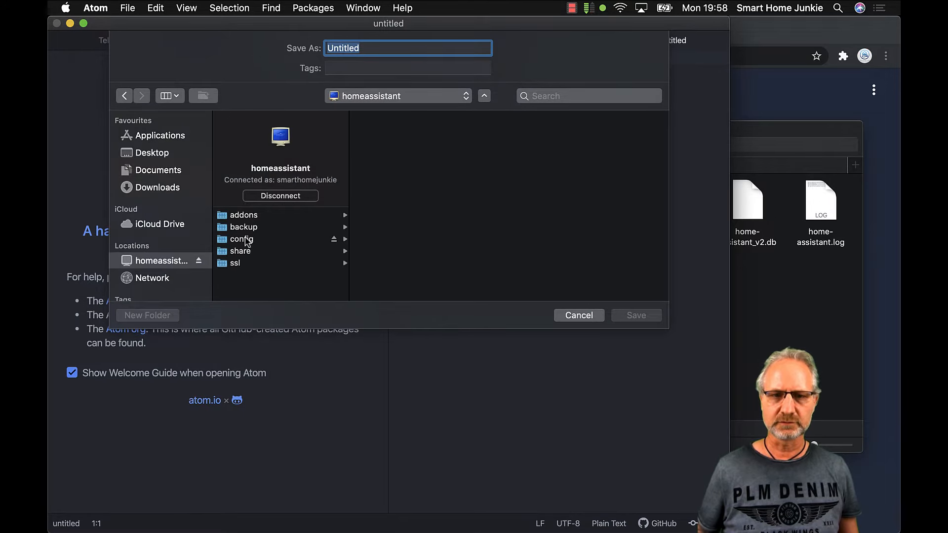
pyautogui.click(247, 240)
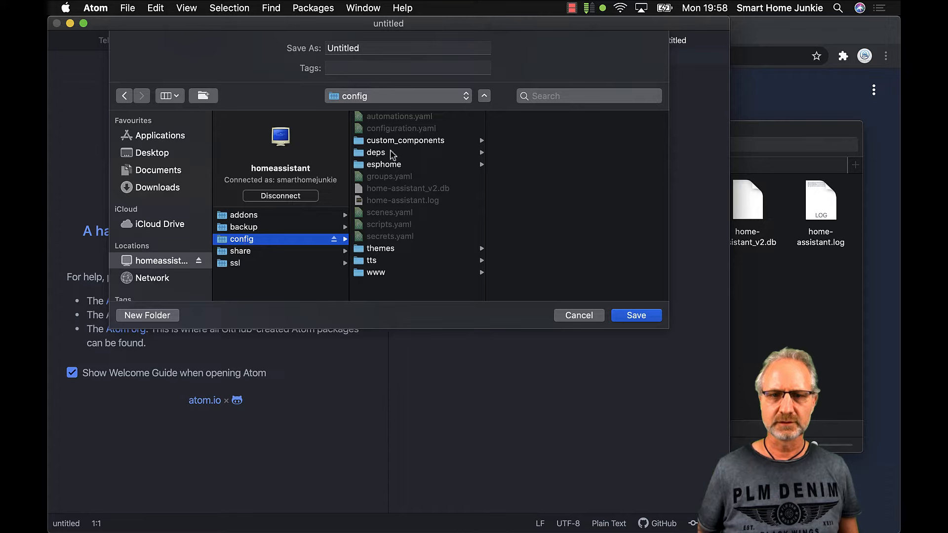
# Save it as customize.yaml, then close the Welcome and Telemetry Consent pages
pyautogui.doubleClick(359, 48)
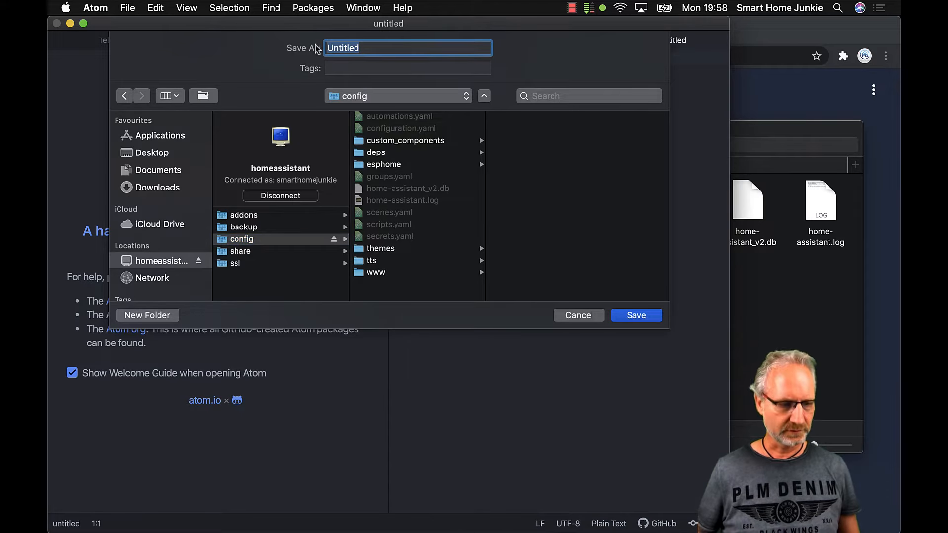
pyautogui.write('c')
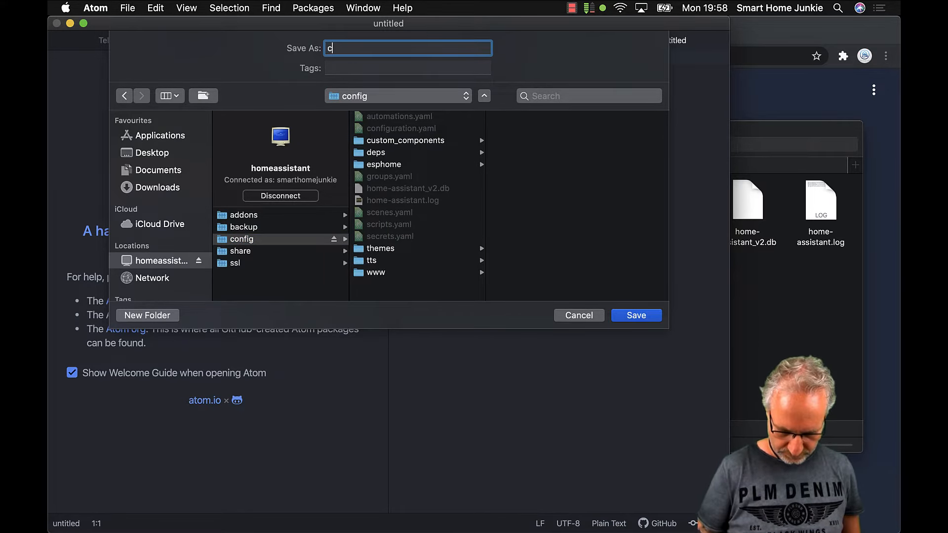
pyautogui.write('ustomize.yaml')
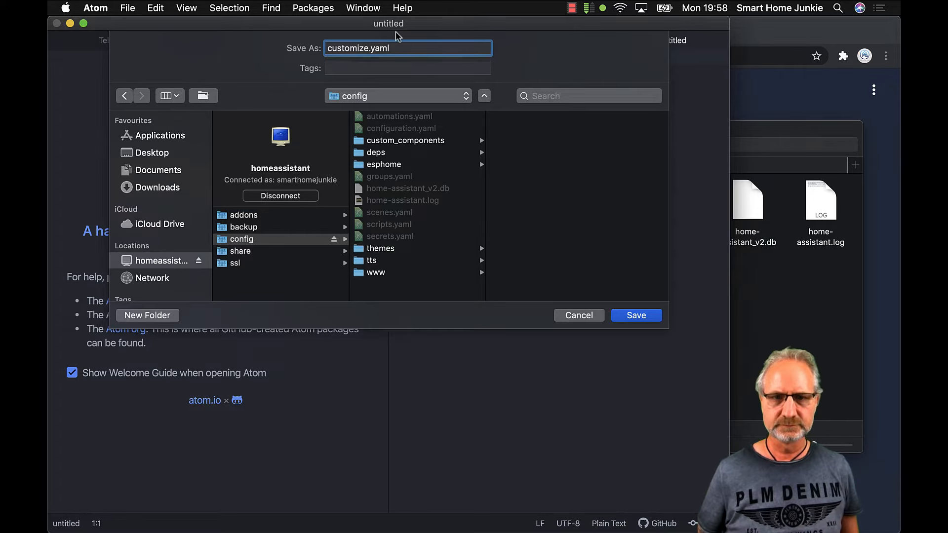
pyautogui.click(643, 319)
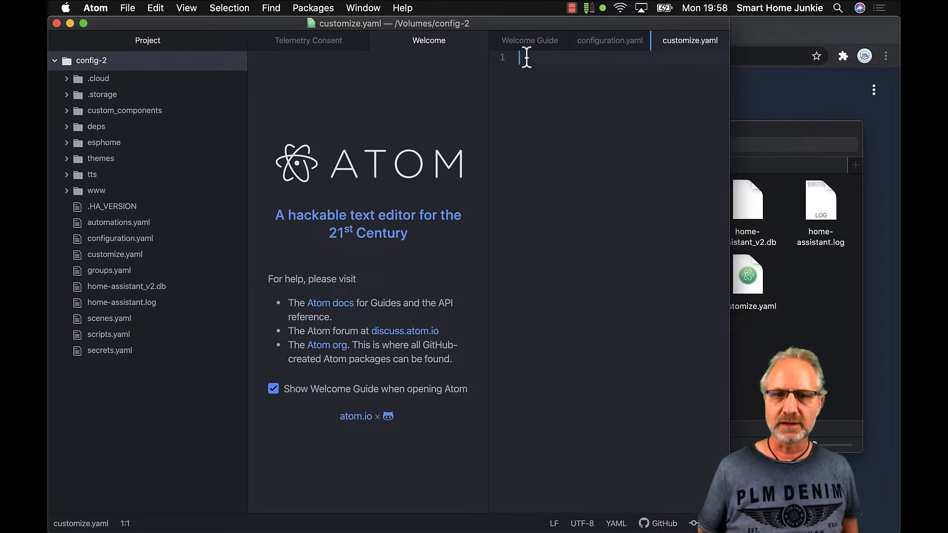
pyautogui.click(478, 40)
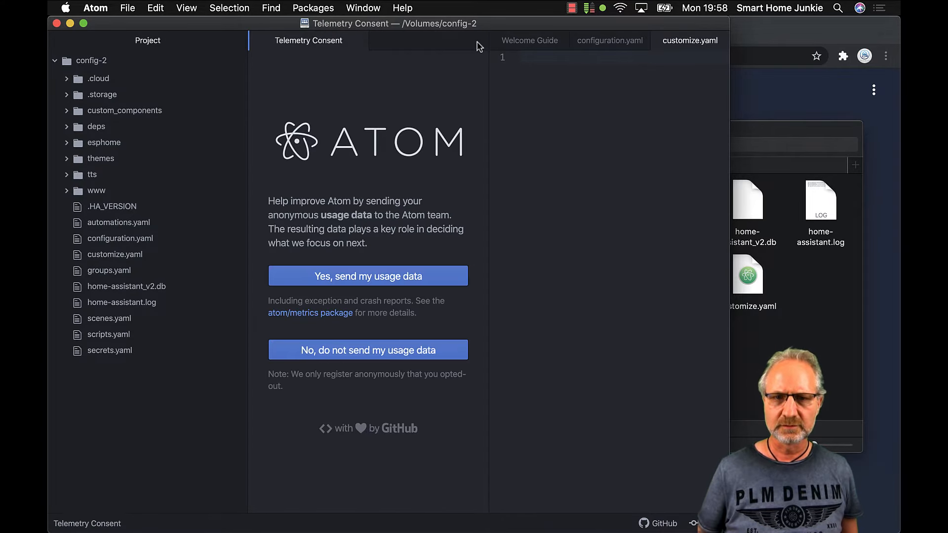
pyautogui.click(416, 42)
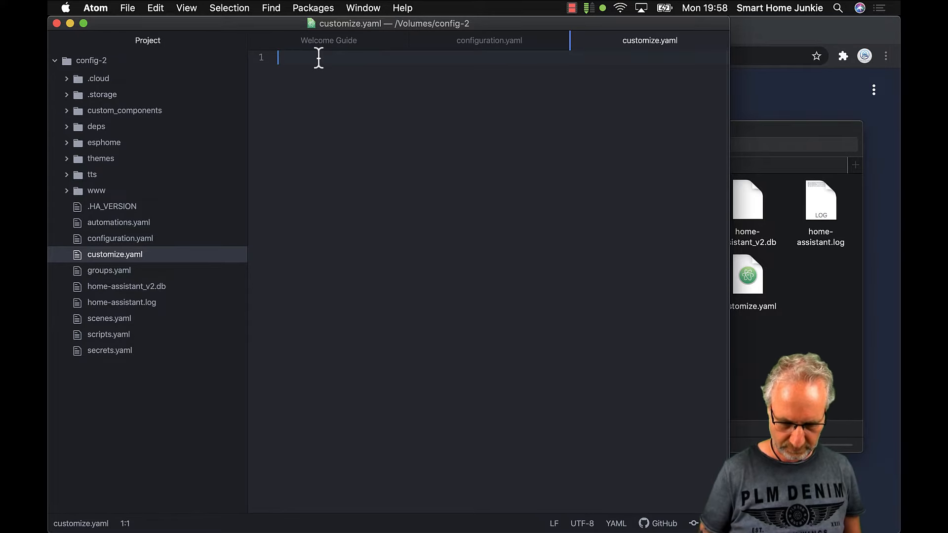
# Type person.smart_home_junkie: with an indented entity_picture: line into customize.yaml
pyautogui.write('person.')
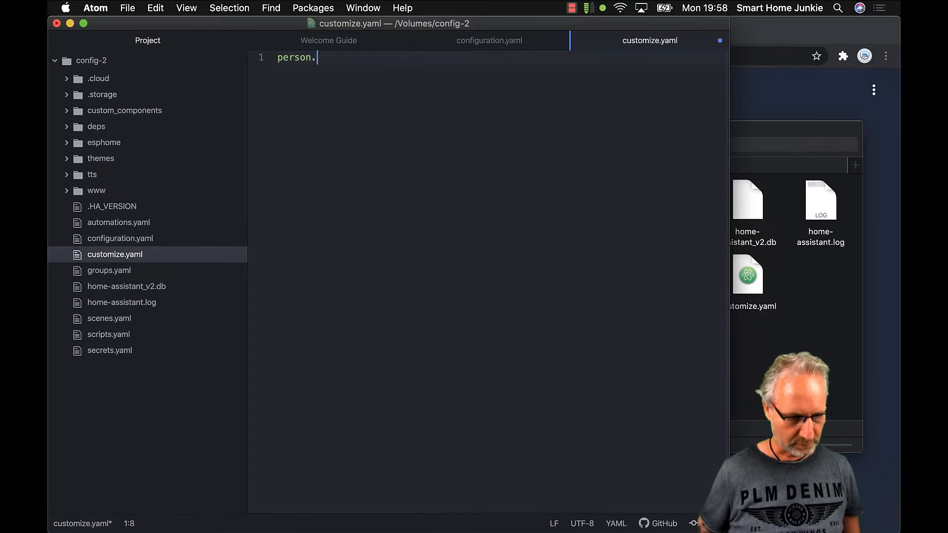
pyautogui.write('smar')
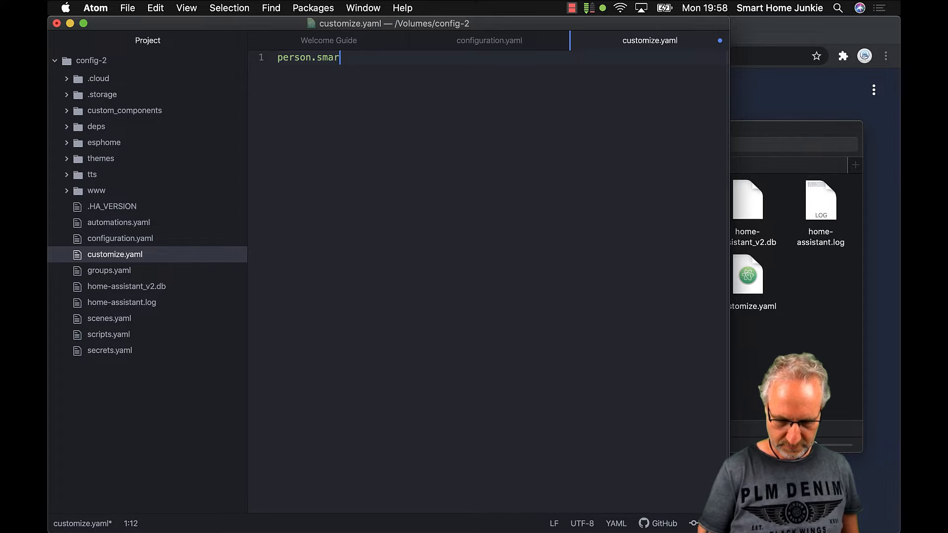
pyautogui.write('t_home_')
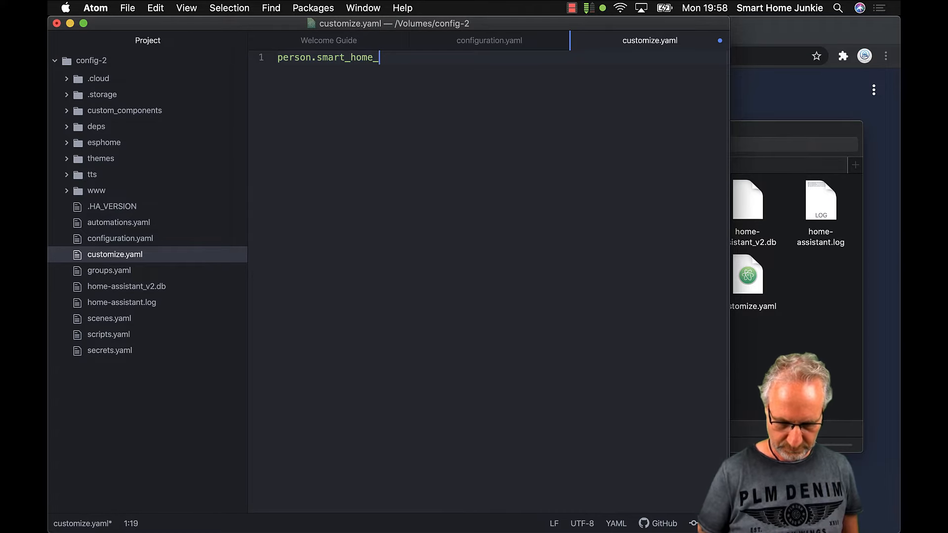
pyautogui.write('junkie')
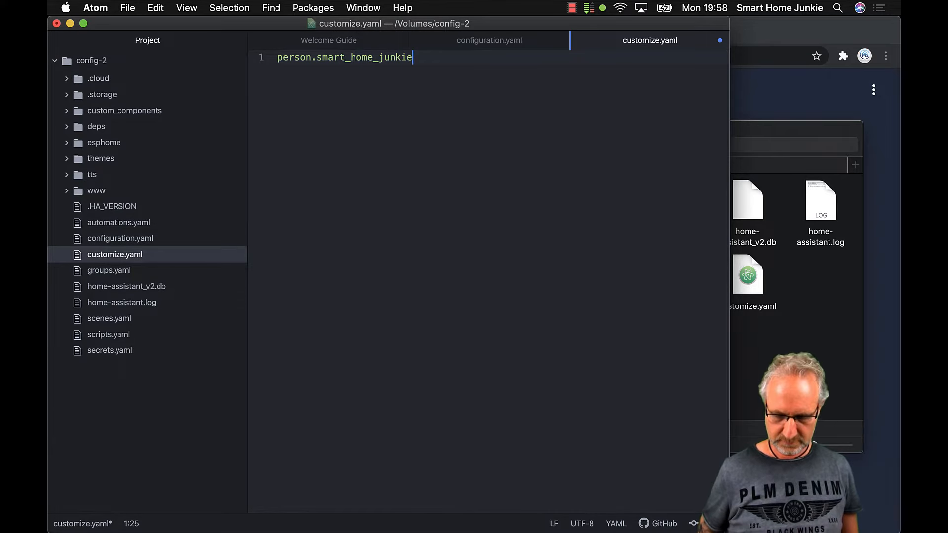
pyautogui.write(':')
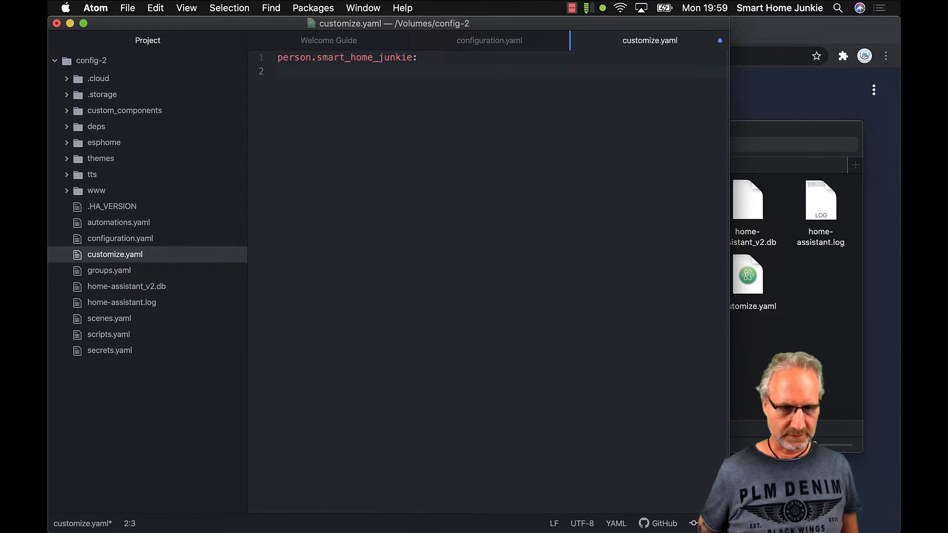
pyautogui.write('   enti')
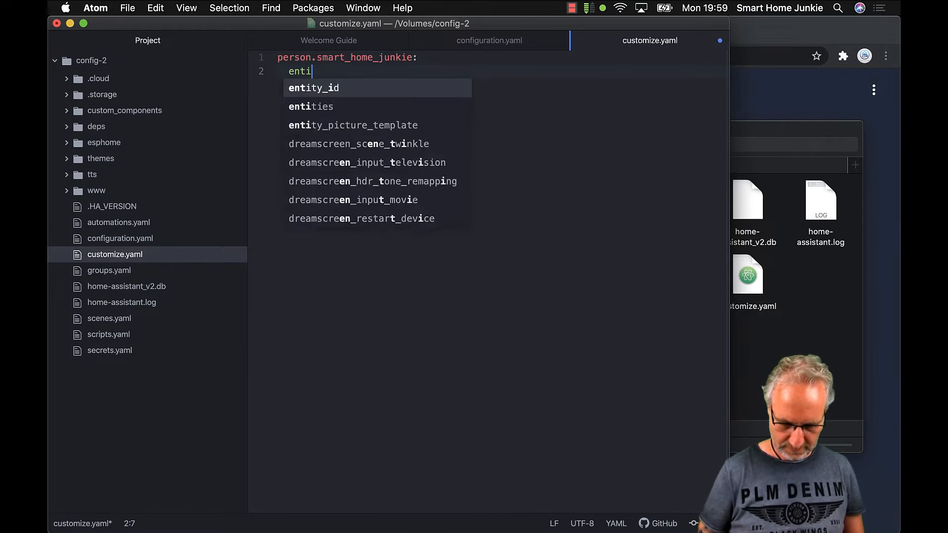
pyautogui.write('ty_p')
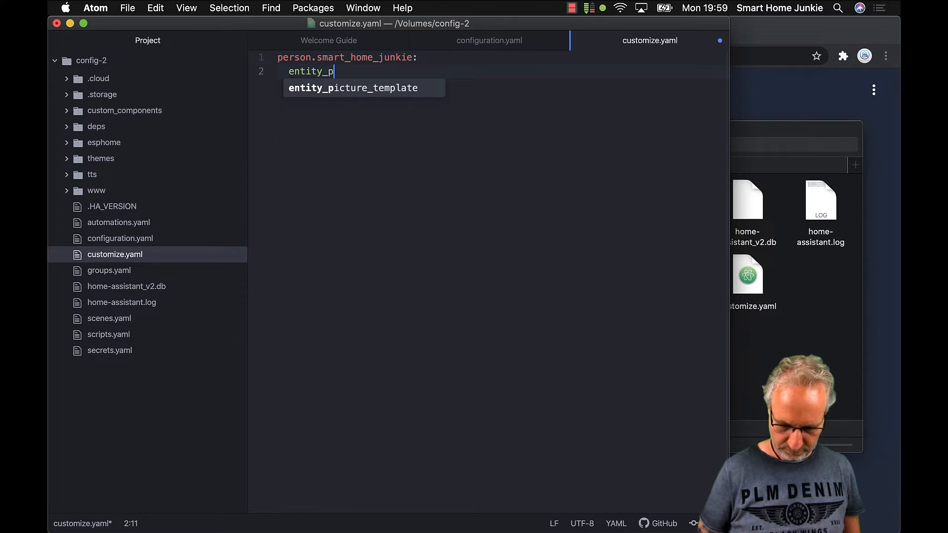
pyautogui.write('icture')
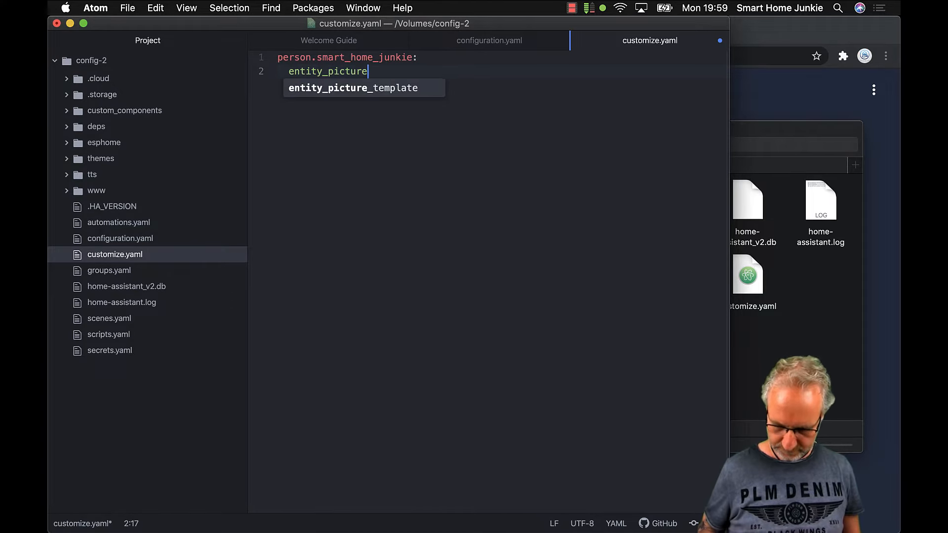
pyautogui.write(':')
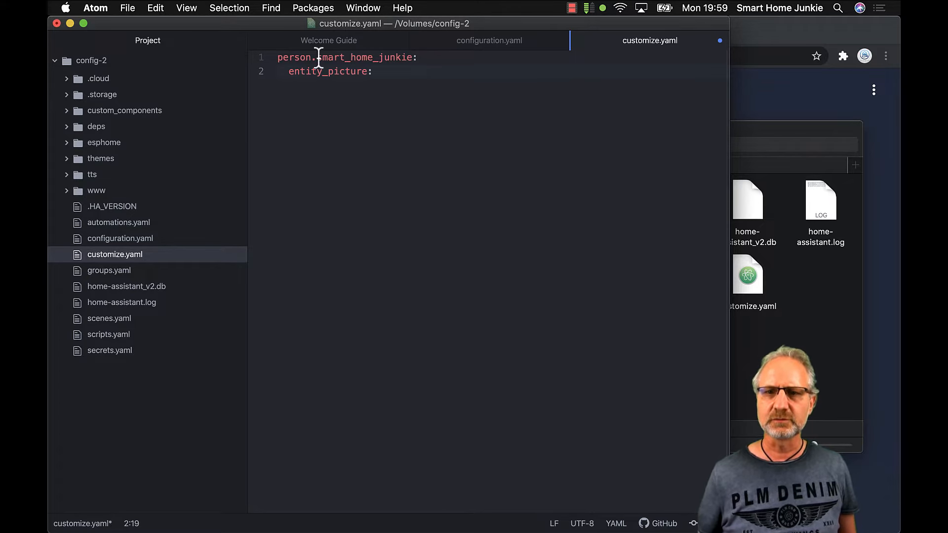
pyautogui.click(778, 139)
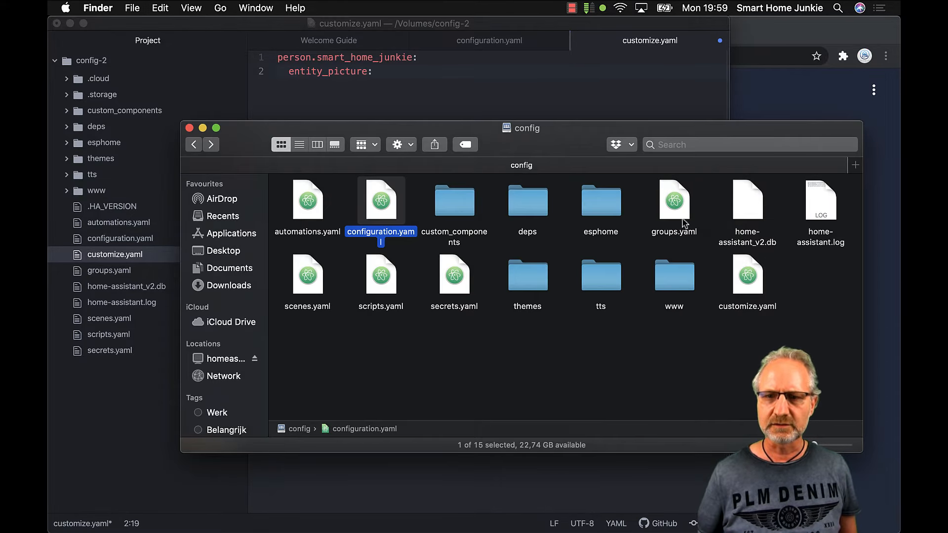
# Check smarthomejunkie.jpg is in the www folder, then return to customize.yaml
pyautogui.doubleClick(675, 291)
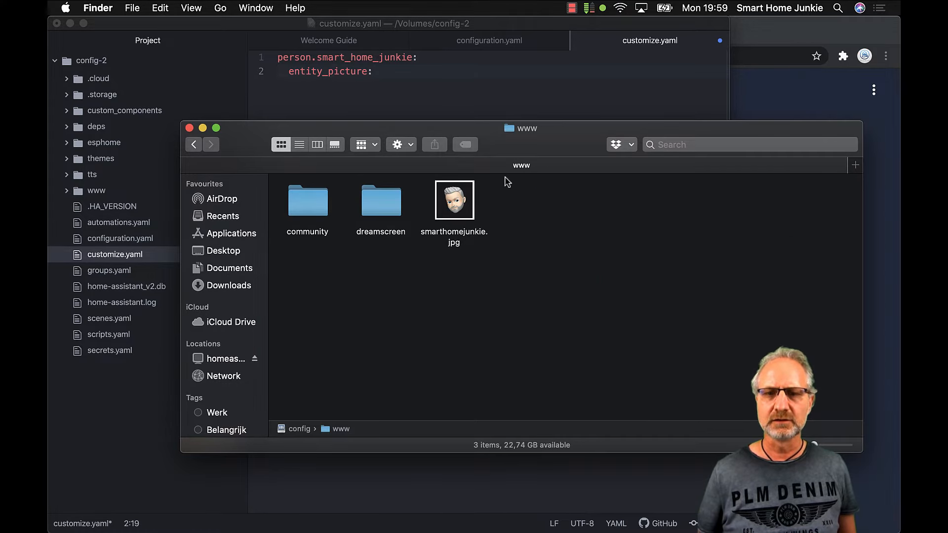
pyautogui.click(193, 146)
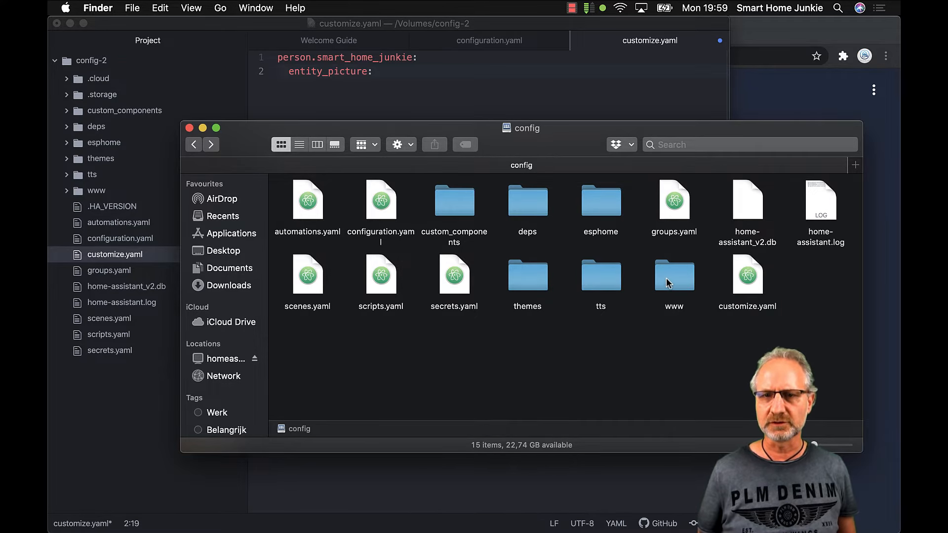
pyautogui.click(372, 74)
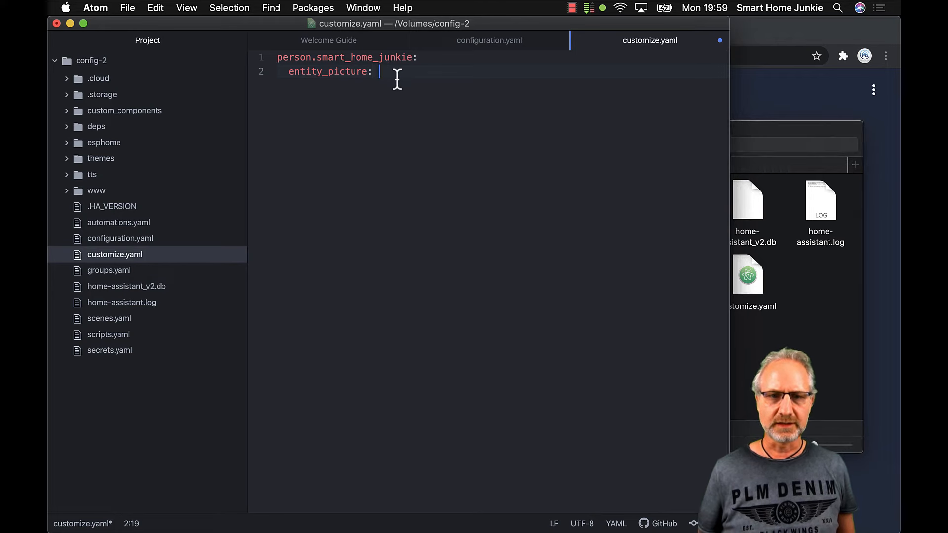
# Set entity_picture to /local/smarthomejunkie.jpg and save customize.yaml
pyautogui.write('/')
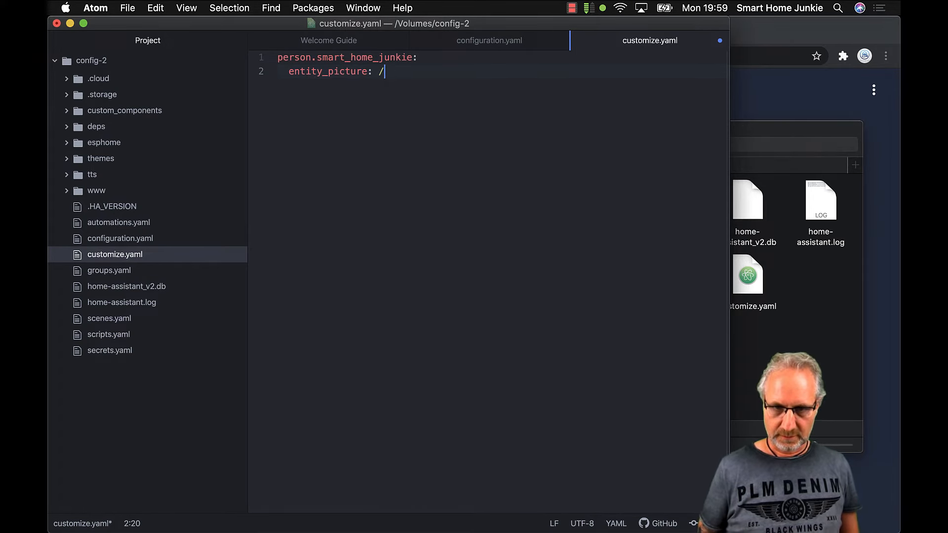
pyautogui.write('local')
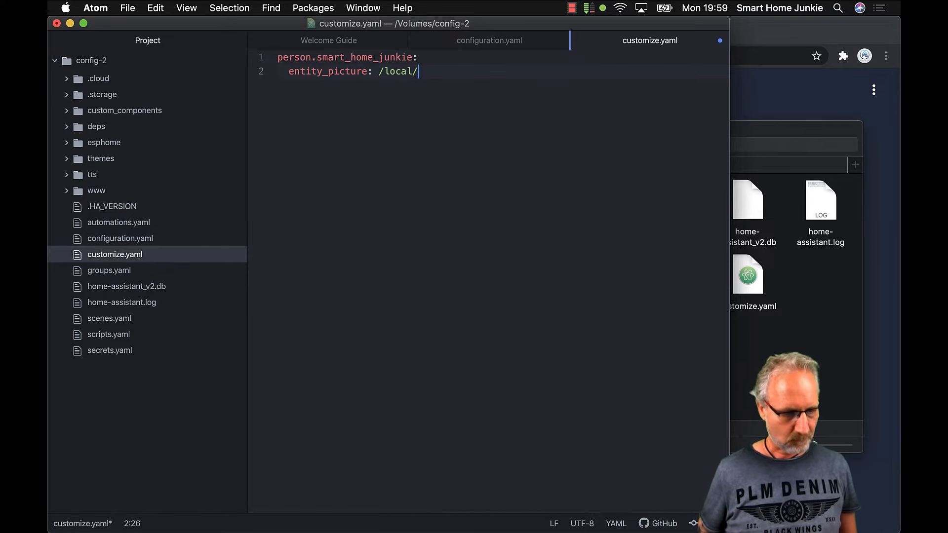
pyautogui.write('/smarth')
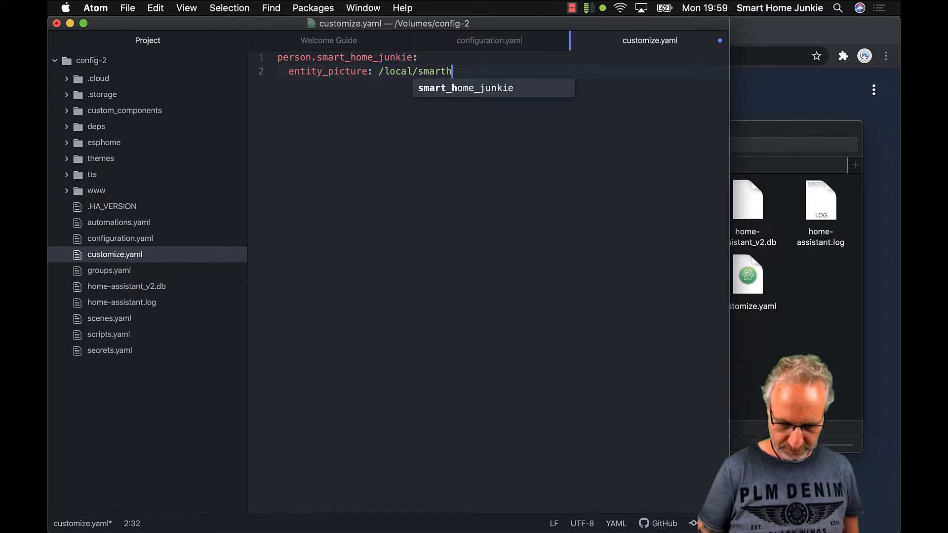
pyautogui.write('omejunkie.jpg')
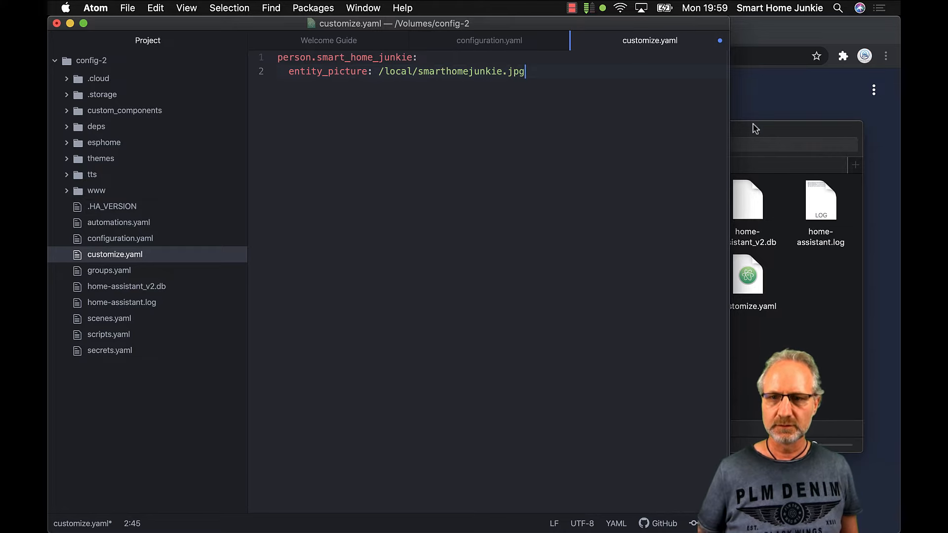
pyautogui.click(778, 132)
pyautogui.doubleClick(673, 276)
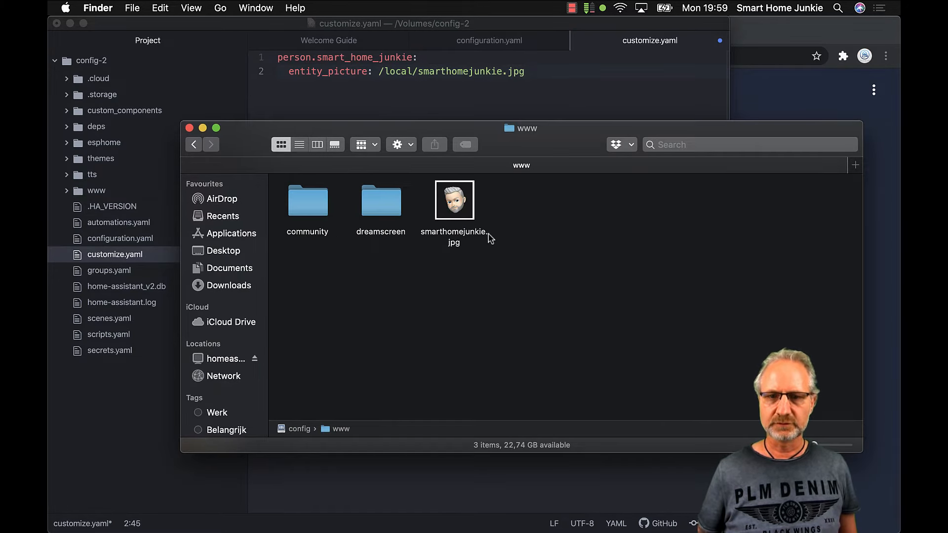
pyautogui.click(556, 24)
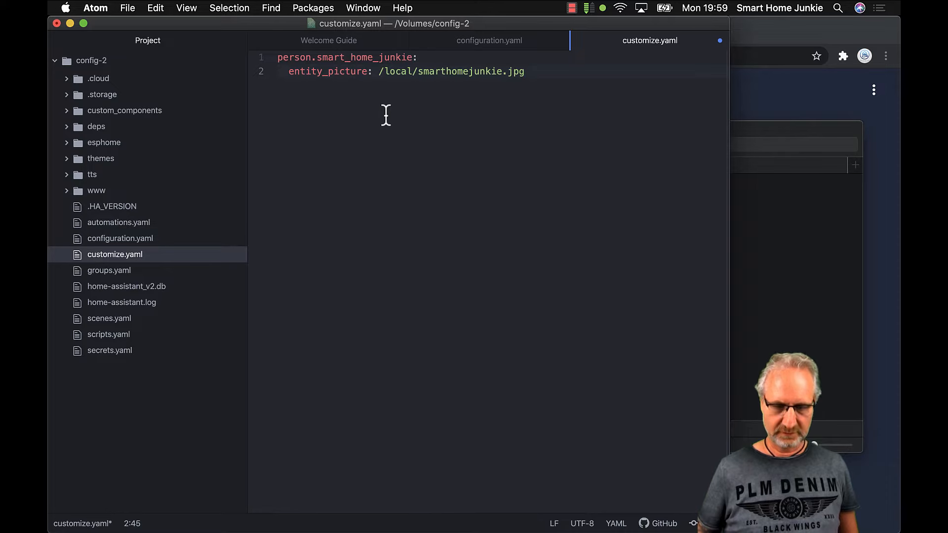
pyautogui.press('super+s')
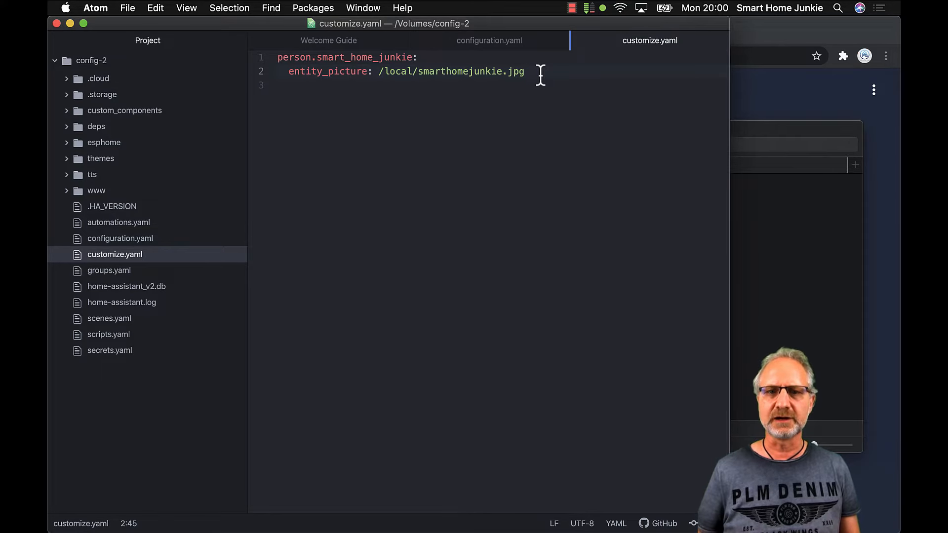
# Add 'homeassistant:' with 'customize: !include customize.yaml' to configuration.yaml and save it
pyautogui.click(519, 46)
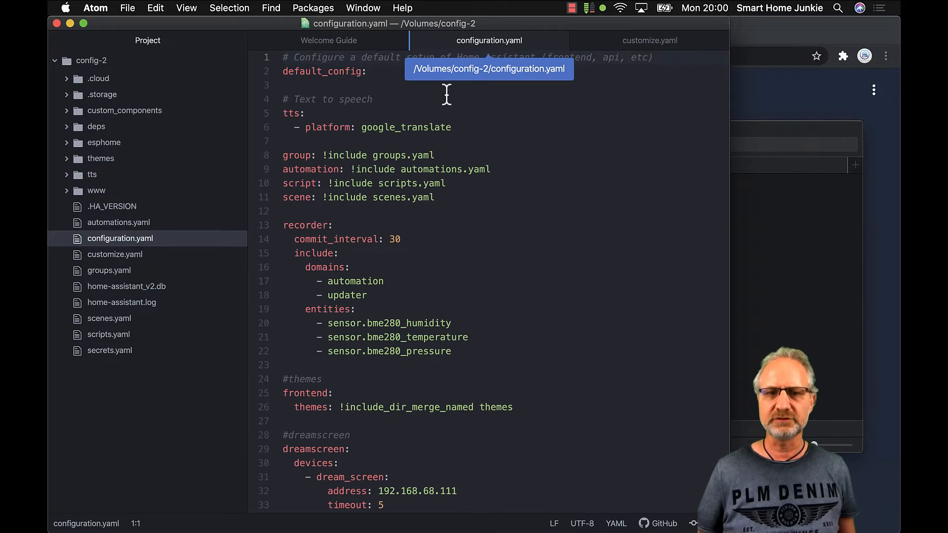
pyautogui.click(446, 216)
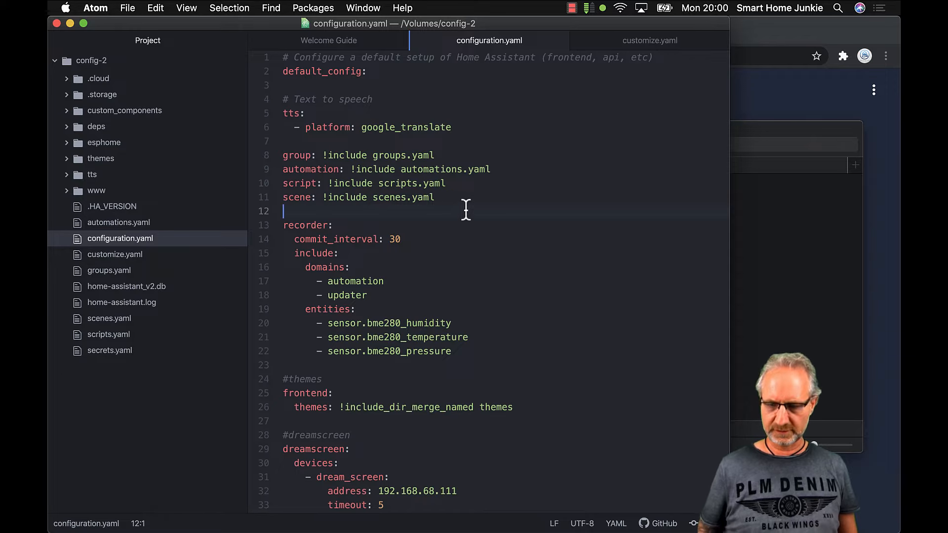
pyautogui.press('Return')
pyautogui.press('Up')
pyautogui.press('Return')
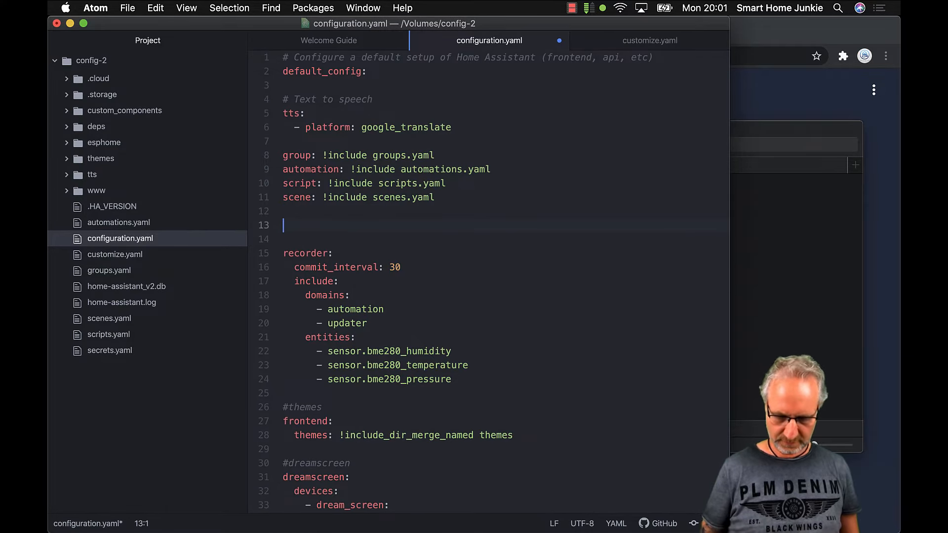
pyautogui.write('home')
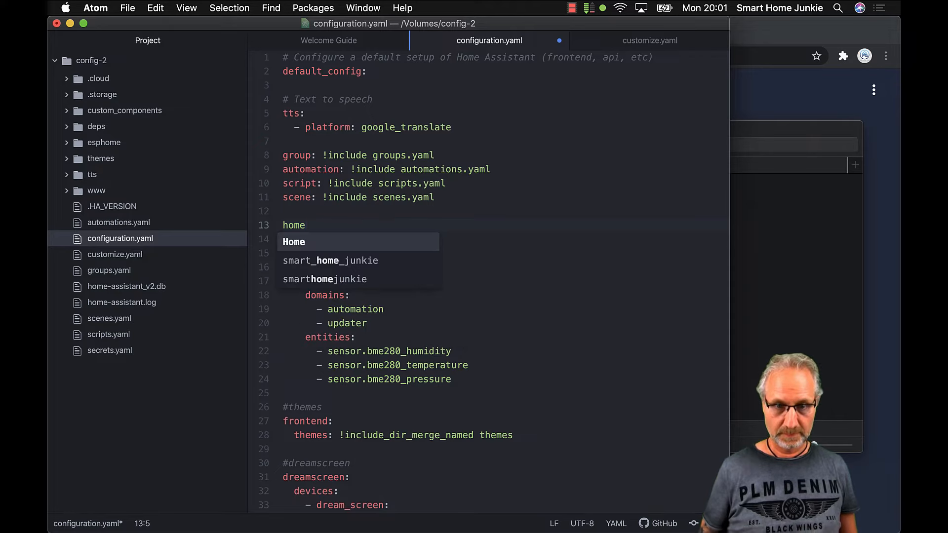
pyautogui.write('assistant:')
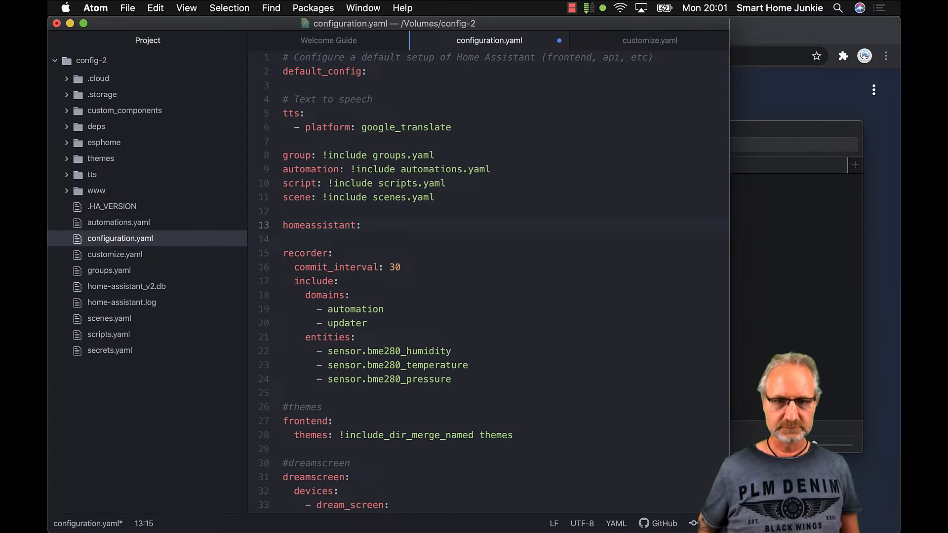
pyautogui.press('Return')
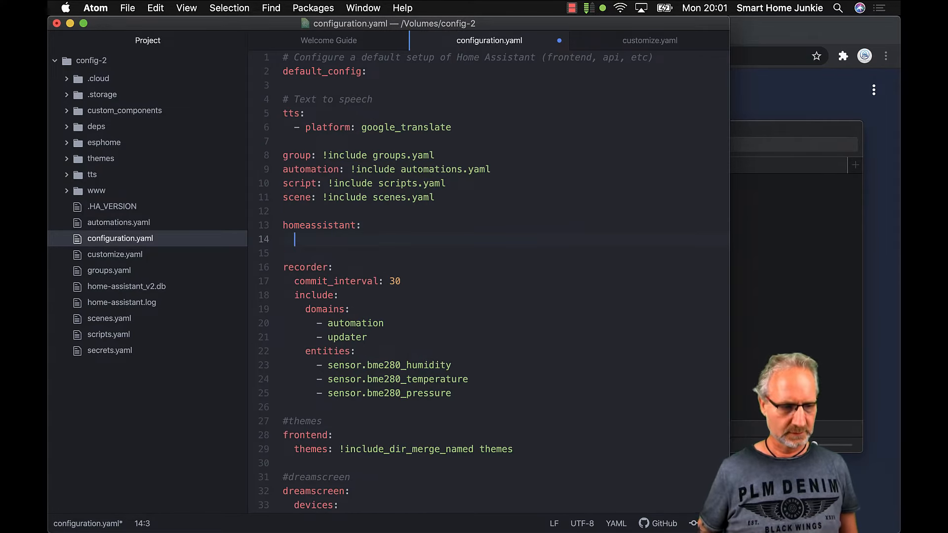
pyautogui.write('custom')
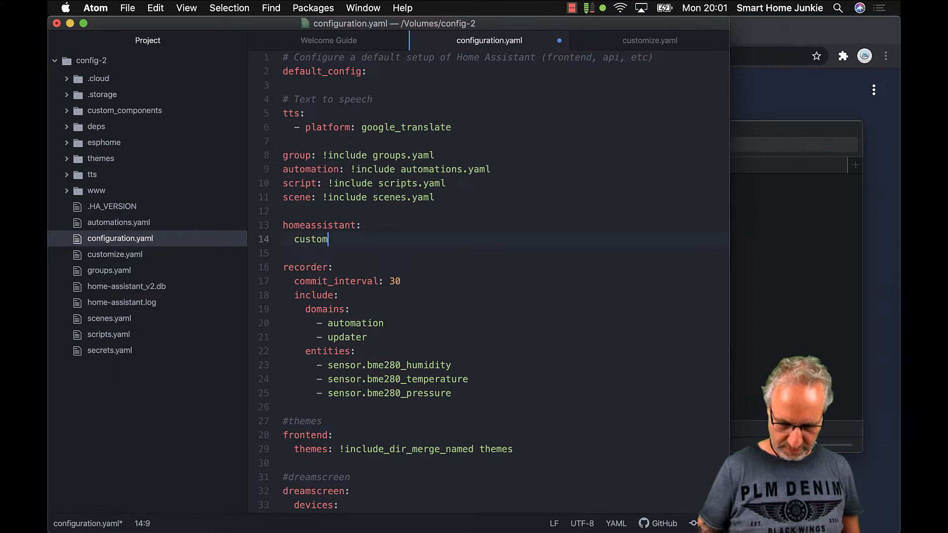
pyautogui.write('ize')
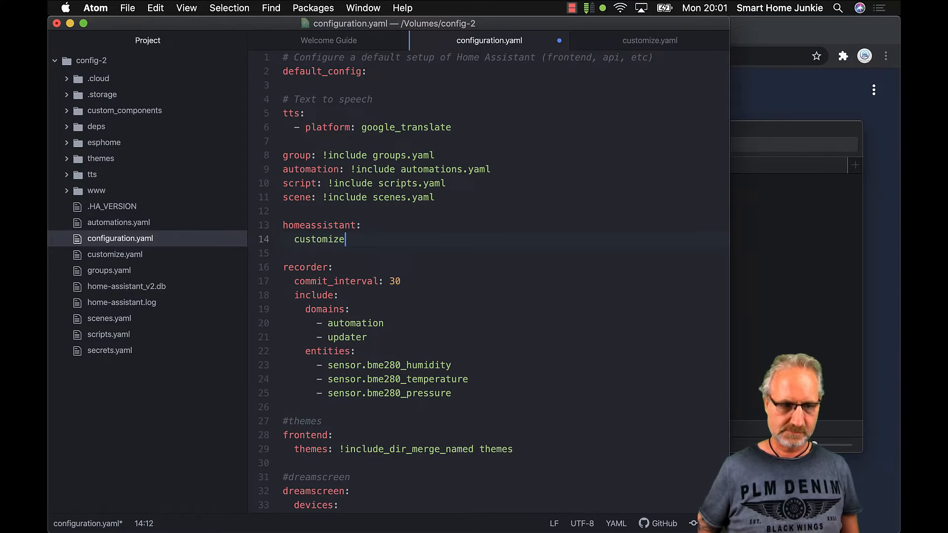
pyautogui.write(':')
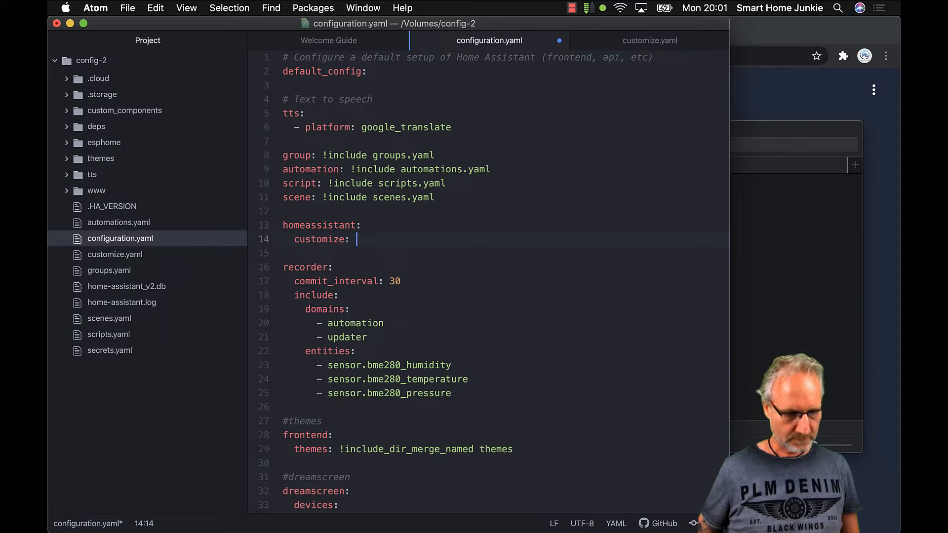
pyautogui.write(' !incl')
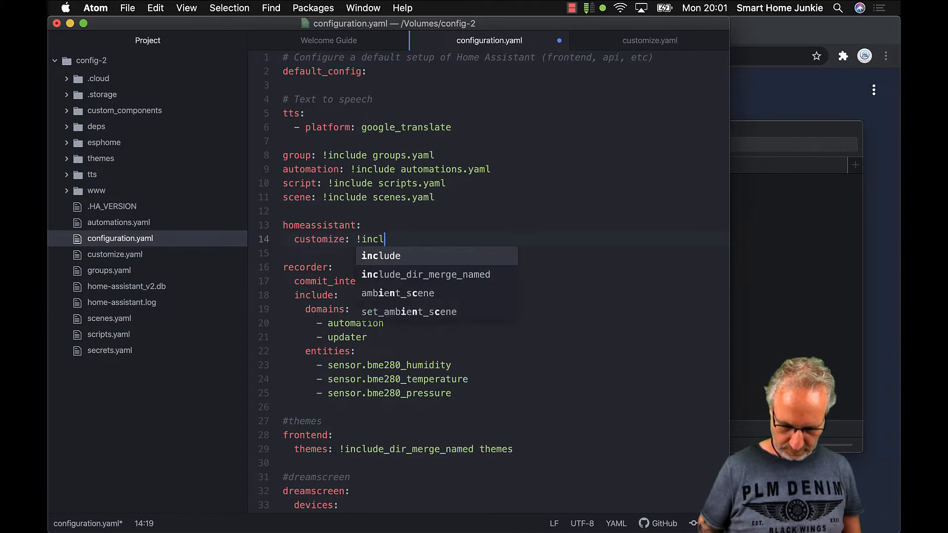
pyautogui.write('ude cust')
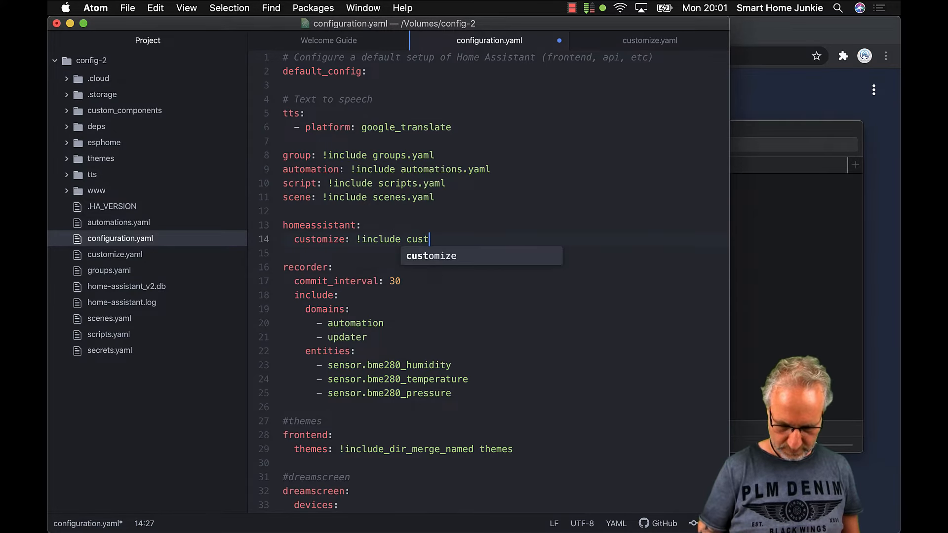
pyautogui.write('omize.yaml')
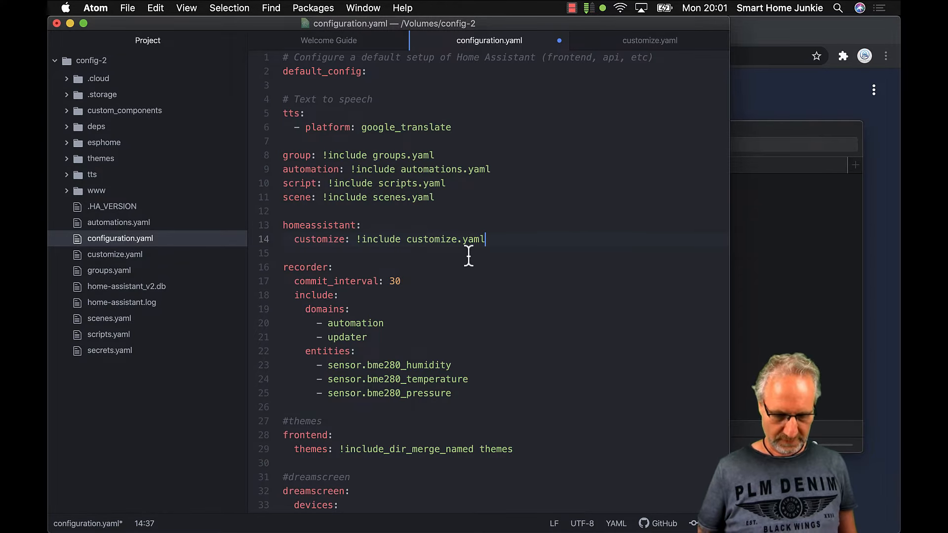
pyautogui.press('super+s')
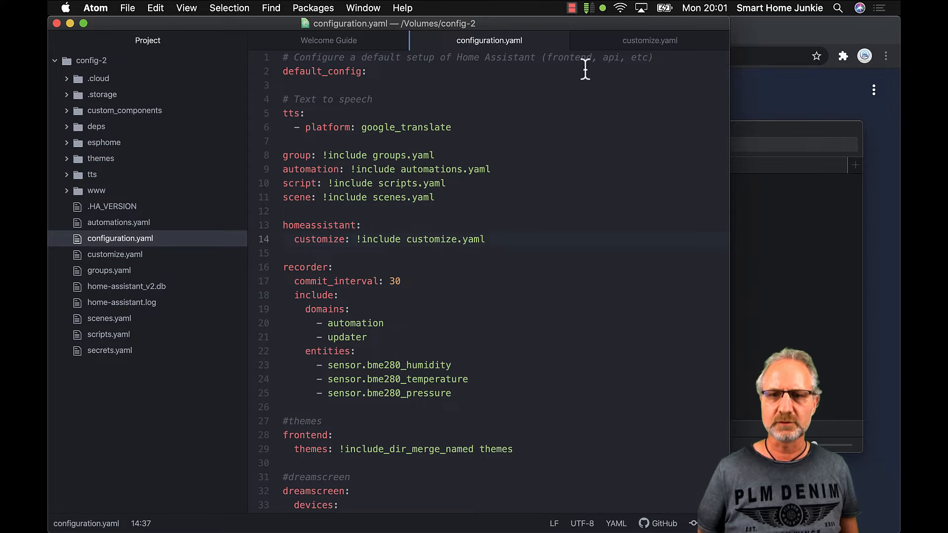
# Review customize.yaml and the www picture, then return to the Home Assistant dashboard
pyautogui.click(644, 44)
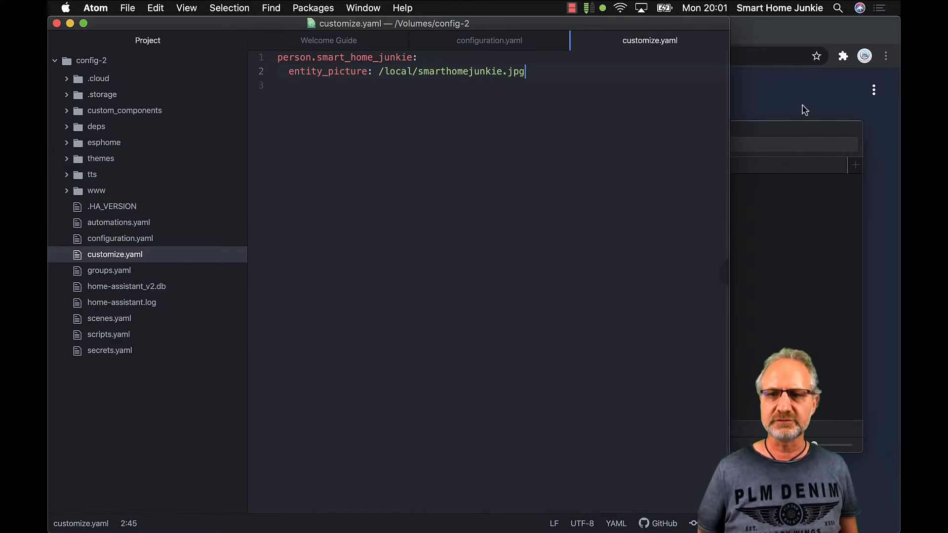
pyautogui.click(787, 132)
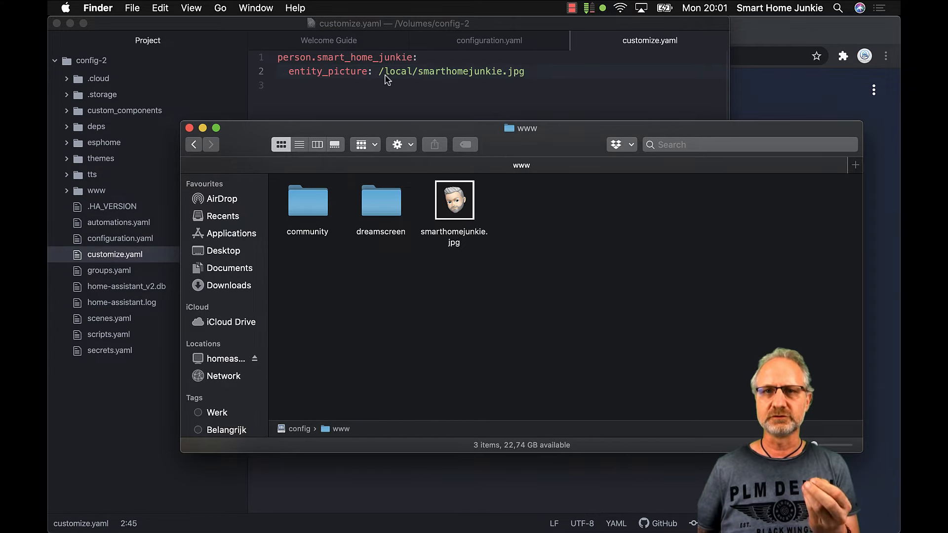
pyautogui.click(607, 98)
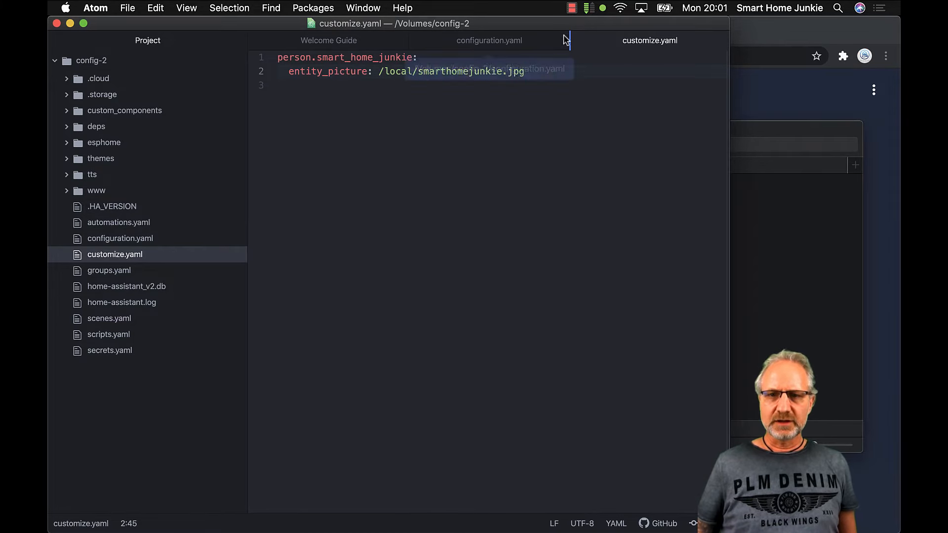
pyautogui.click(781, 33)
# Run Check Configuration on the Server Controls page
pyautogui.scroll(-1, 146, 417)
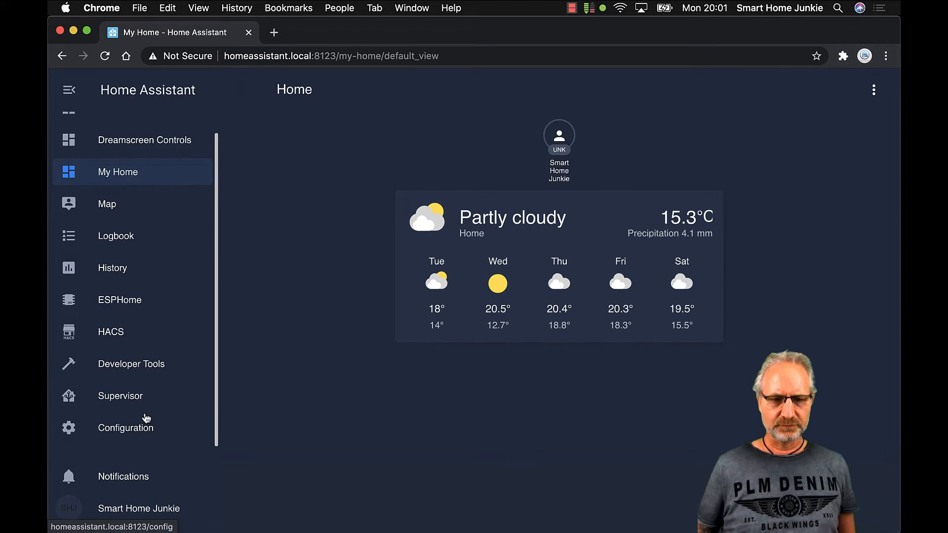
pyautogui.click(141, 427)
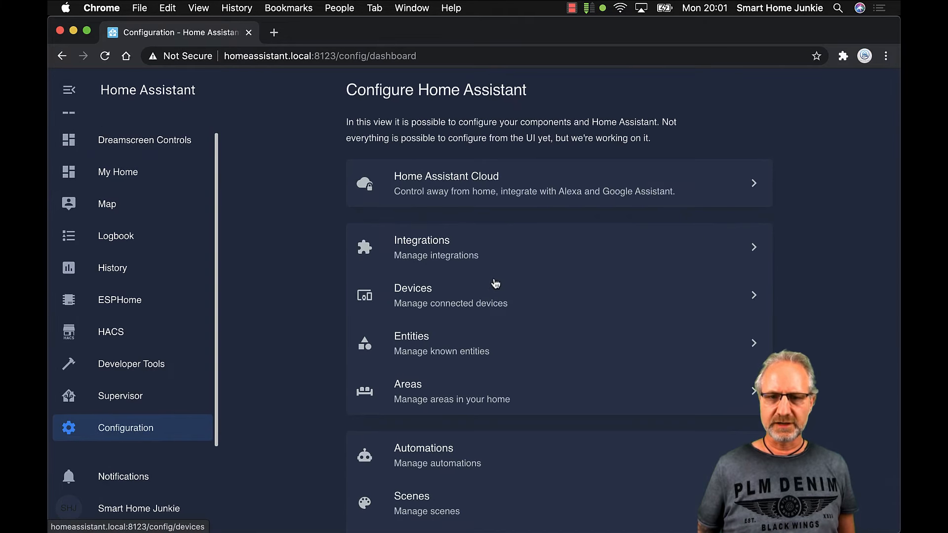
pyautogui.scroll(-10, 496, 286)
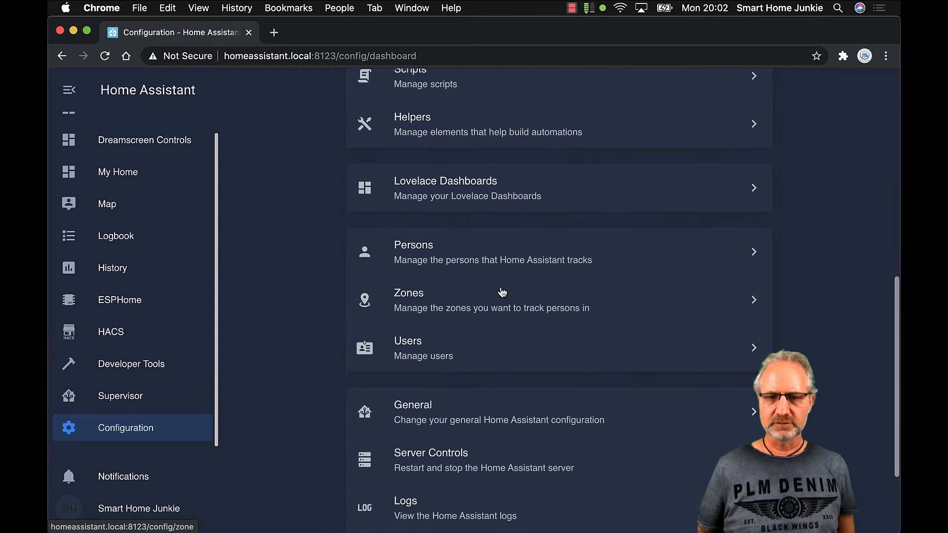
pyautogui.scroll(-2, 502, 292)
pyautogui.click(448, 331)
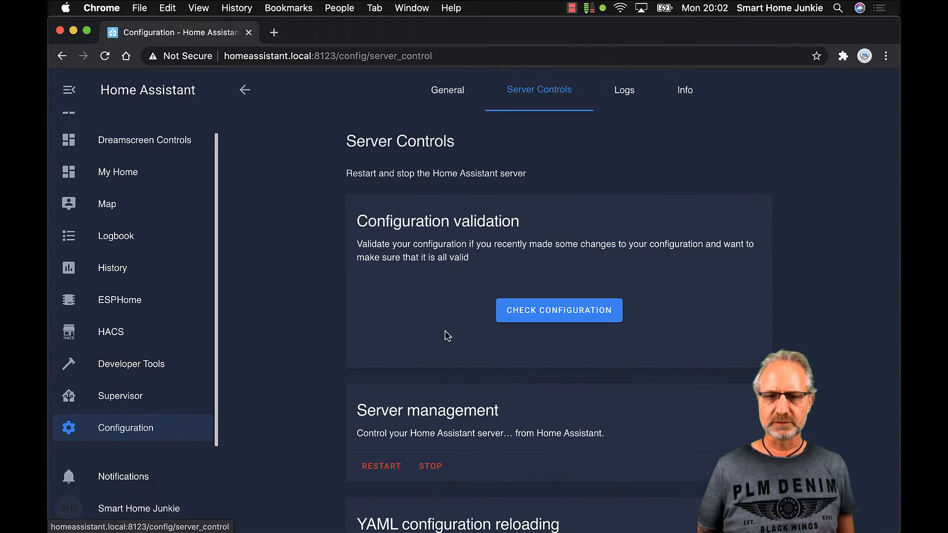
pyautogui.click(565, 314)
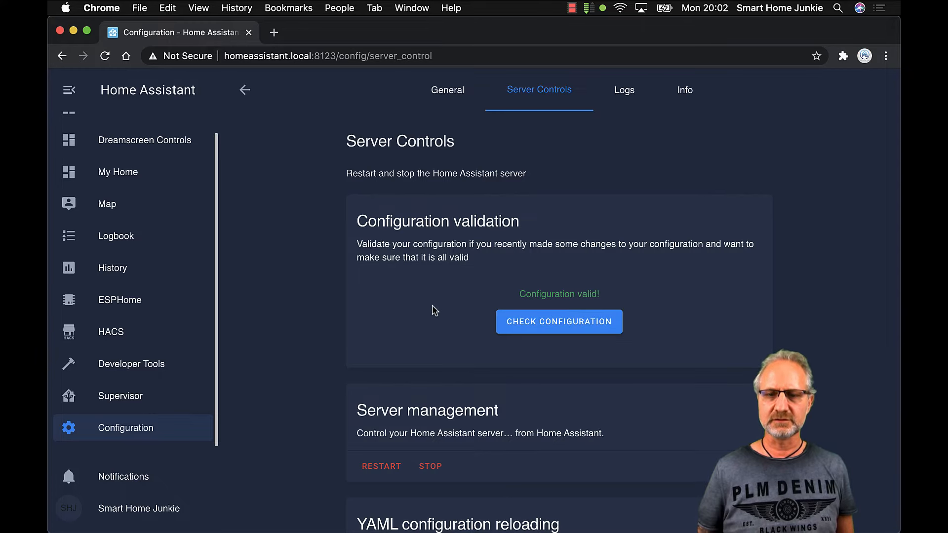
# Restart the Home Assistant server and confirm with OK
pyautogui.scroll(-6, 423, 315)
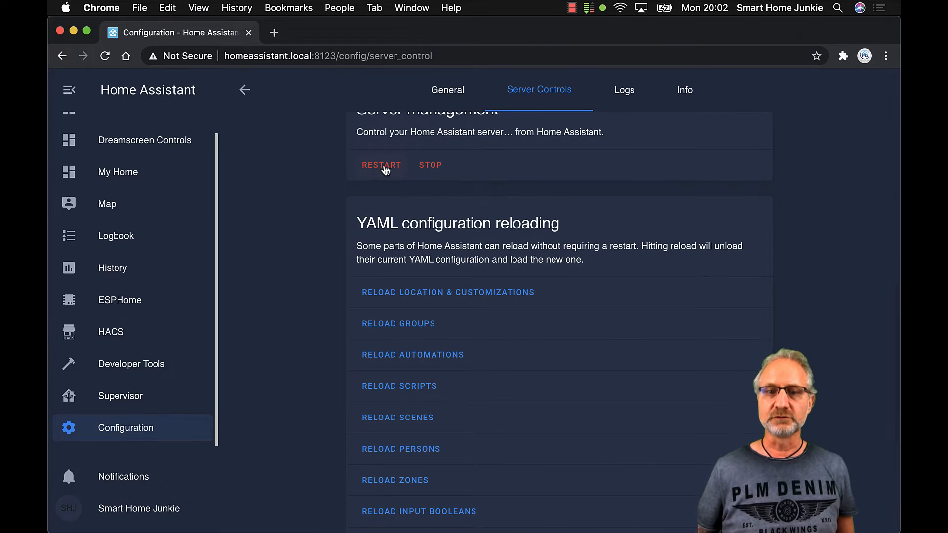
pyautogui.click(384, 167)
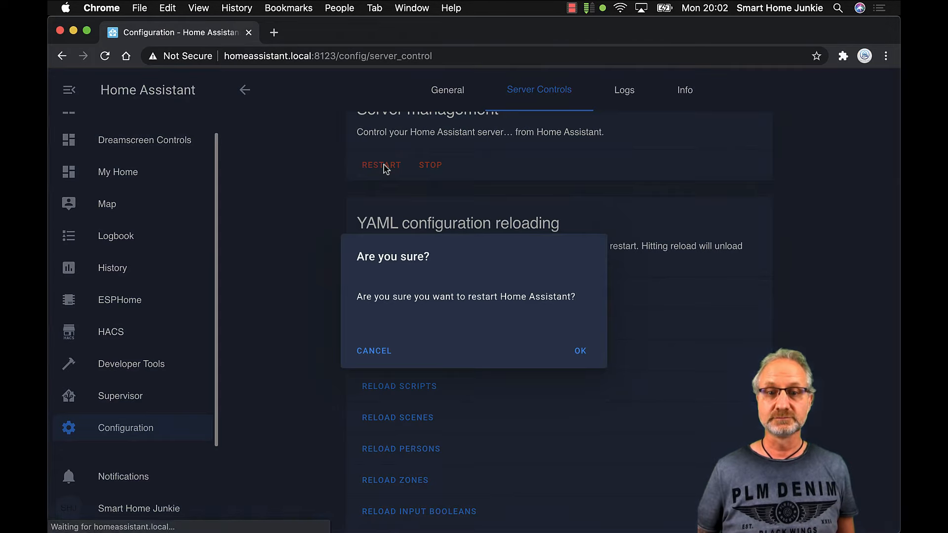
pyautogui.click(581, 352)
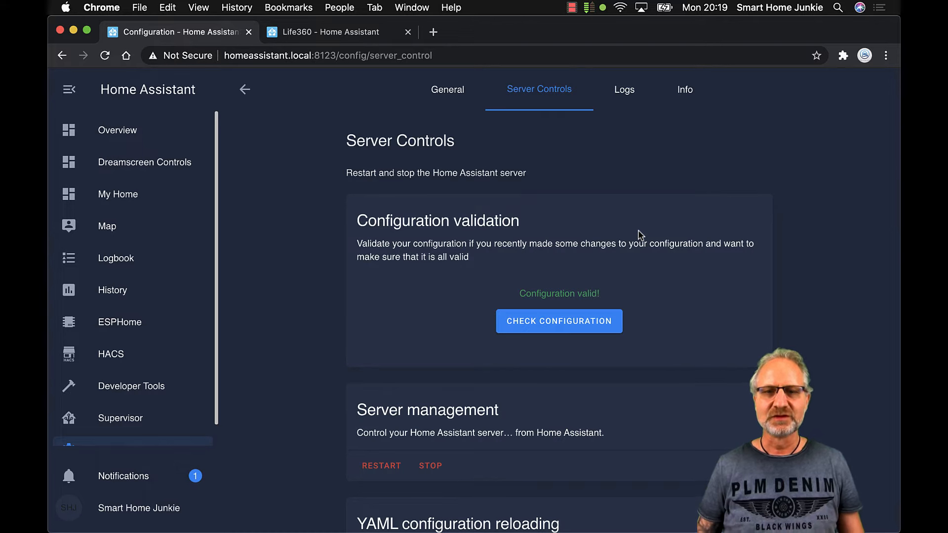
# Go from My Home via Configuration to Persons and open the tracked person's edit dialog
pyautogui.click(105, 198)
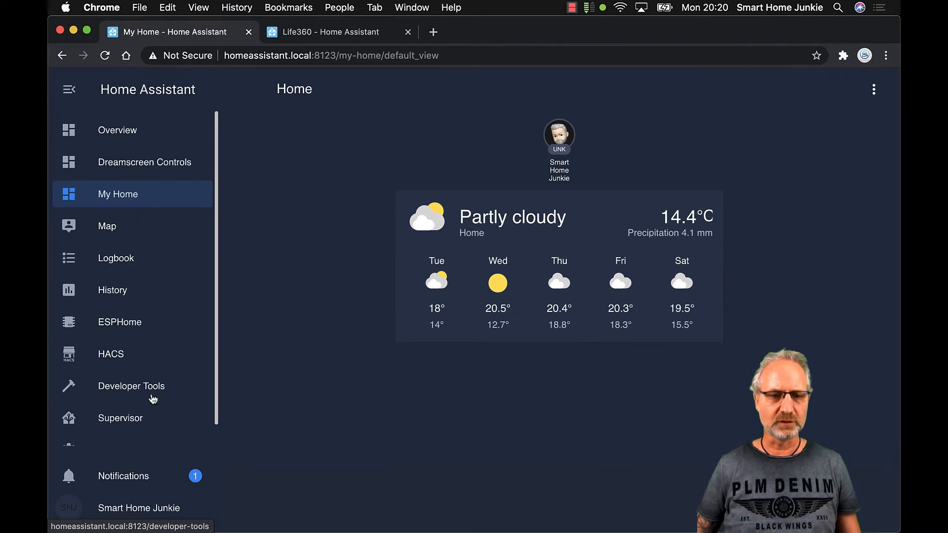
pyautogui.scroll(-1, 152, 404)
pyautogui.click(137, 435)
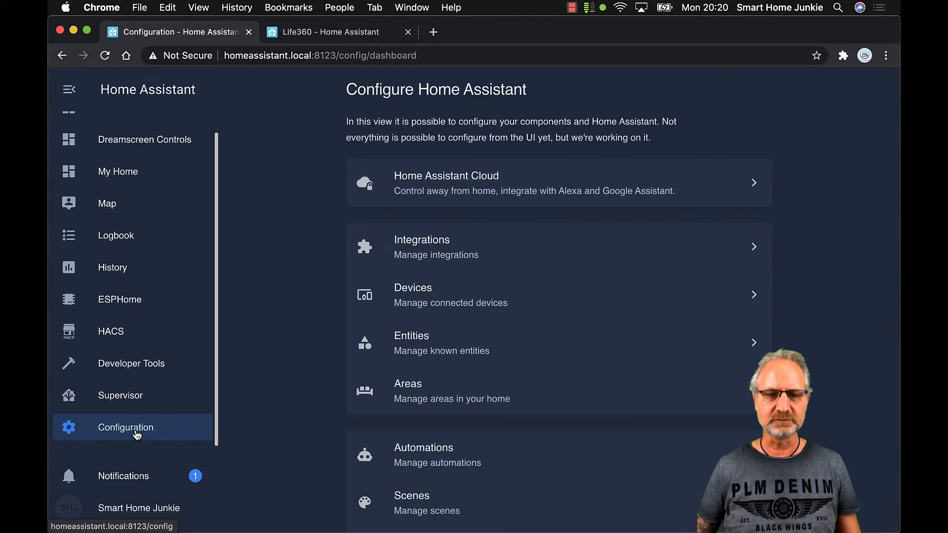
pyautogui.scroll(-5, 518, 369)
pyautogui.scroll(-2, 508, 366)
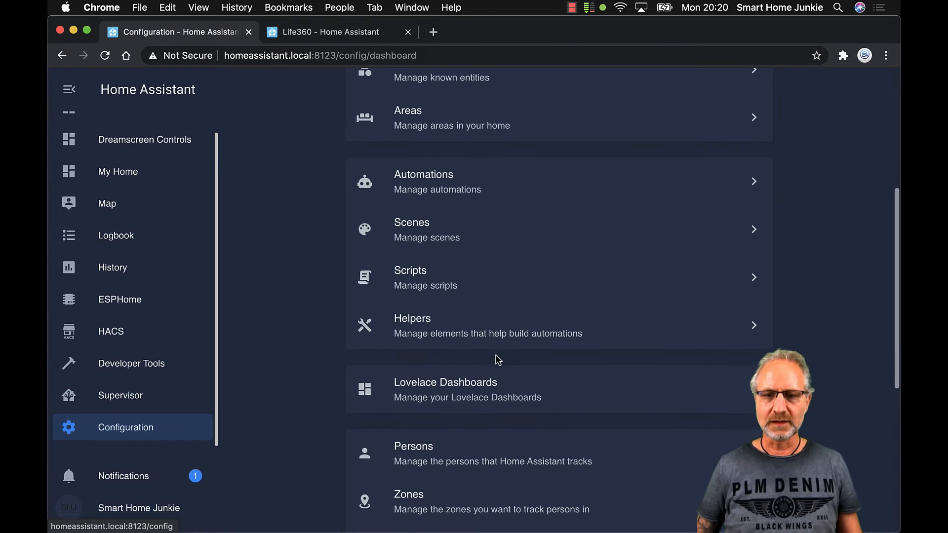
pyautogui.click(423, 376)
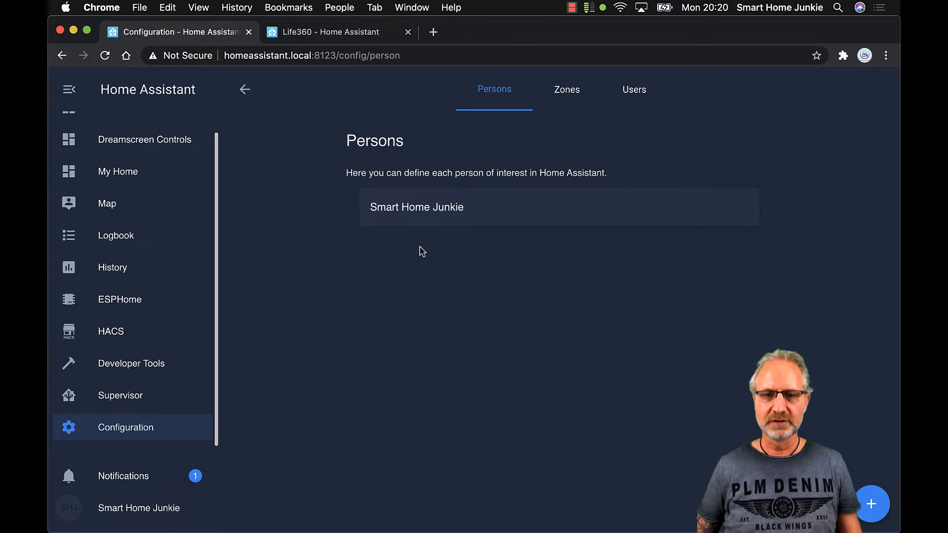
pyautogui.click(423, 208)
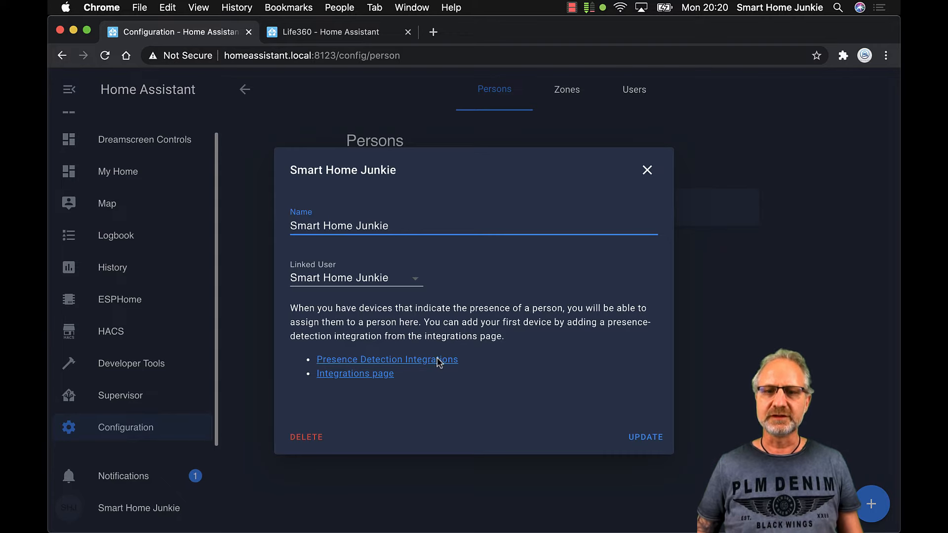
# Browse the Presence Detection integrations grid and open the Life360 documentation page
pyautogui.click(377, 360)
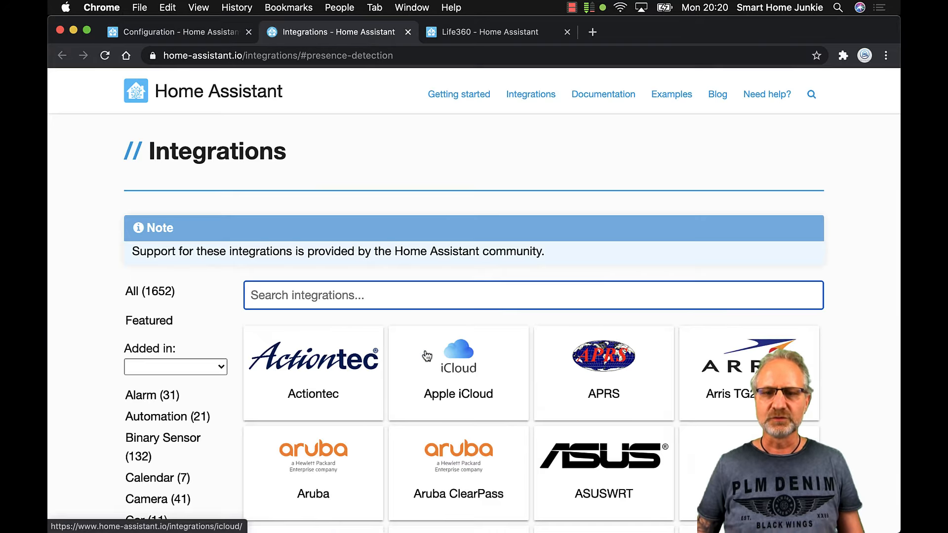
pyautogui.scroll(-3, 559, 364)
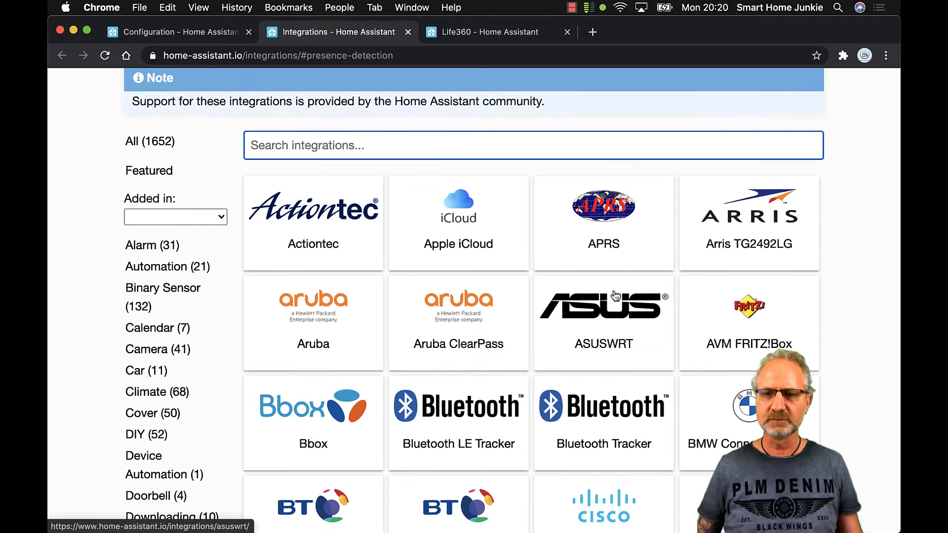
pyautogui.scroll(-5, 615, 302)
pyautogui.scroll(-1, 614, 302)
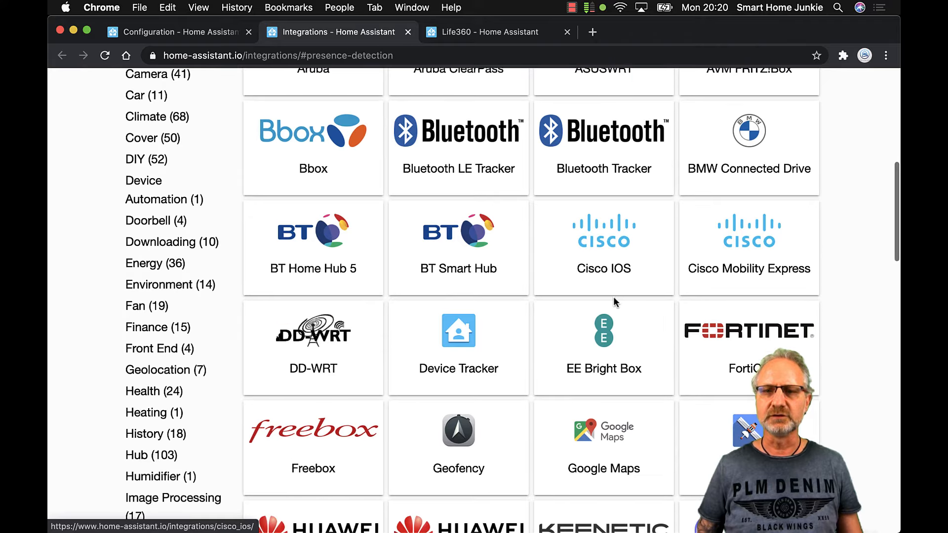
pyautogui.scroll(-2, 615, 299)
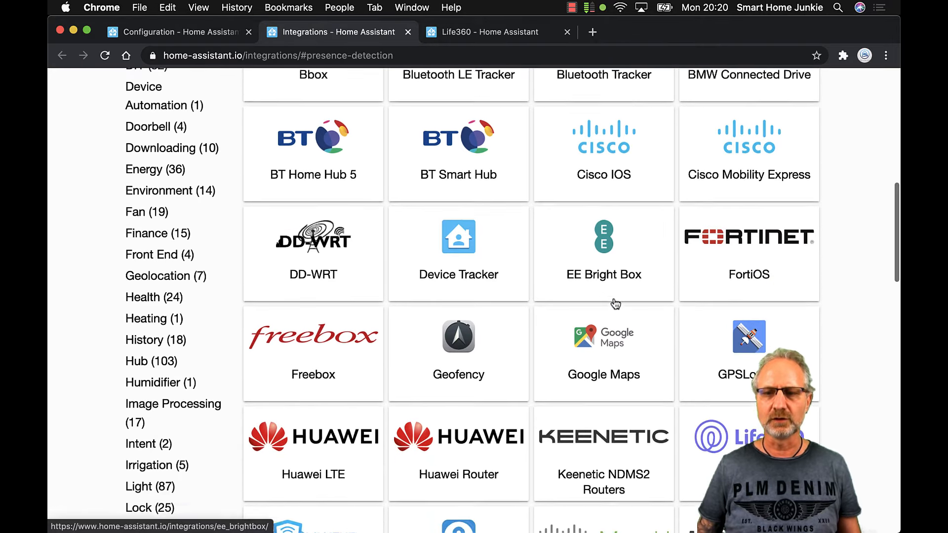
pyautogui.scroll(-4, 615, 303)
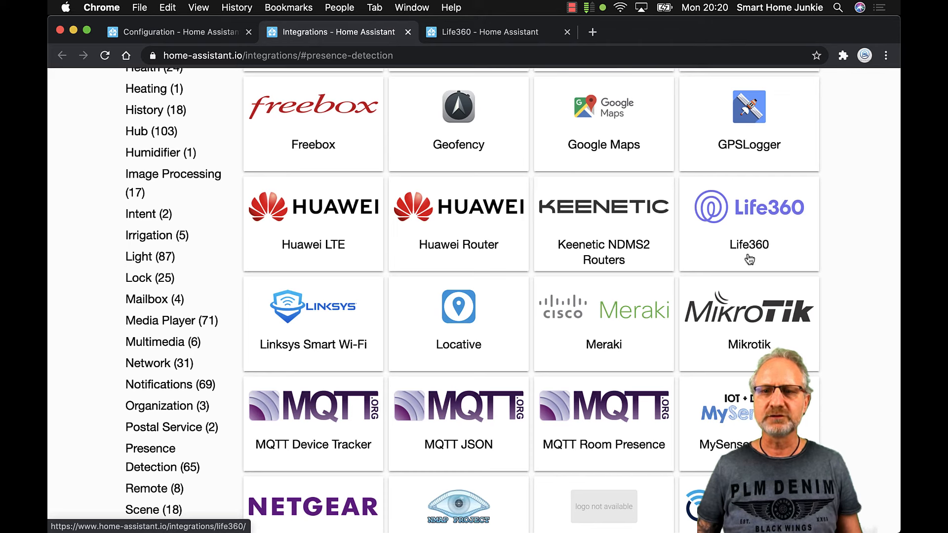
pyautogui.click(750, 227)
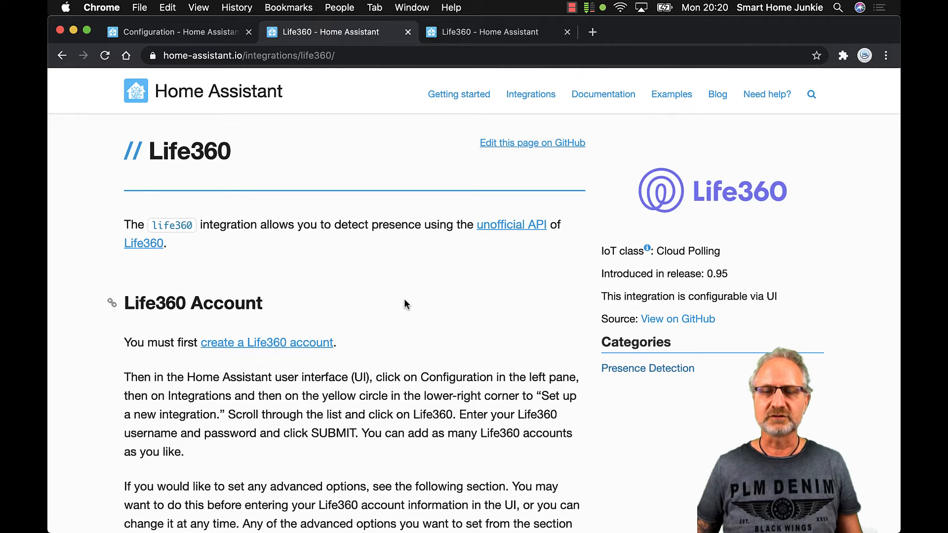
pyautogui.scroll(-10, 428, 257)
pyautogui.scroll(15, 432, 258)
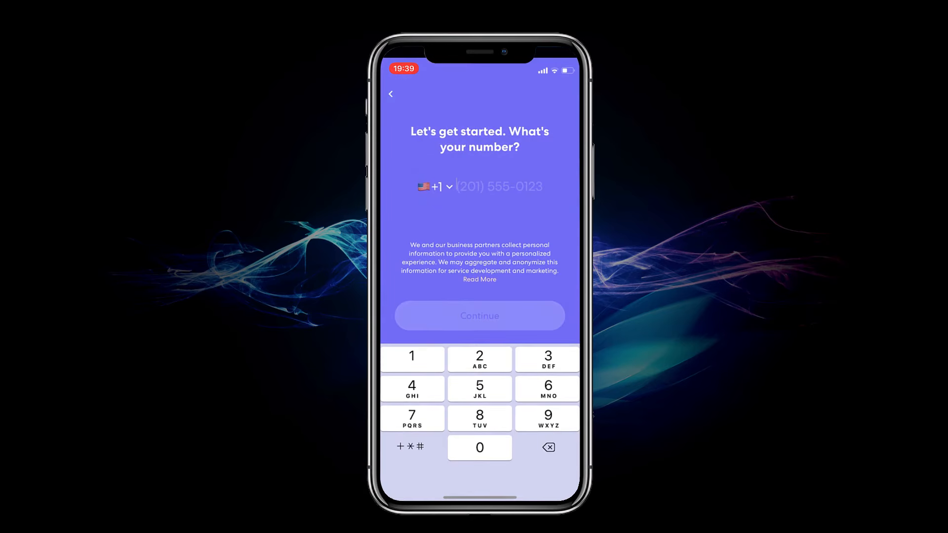
# Select the Netherlands +31 country code, enter the phone number and continue
pyautogui.scroll(-20, 480, 413)
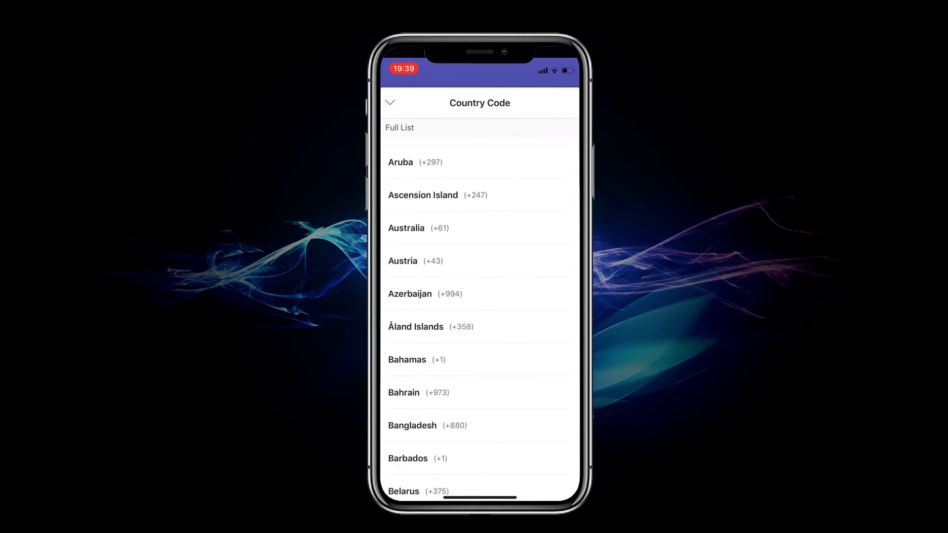
pyautogui.scroll(-20, 480, 319)
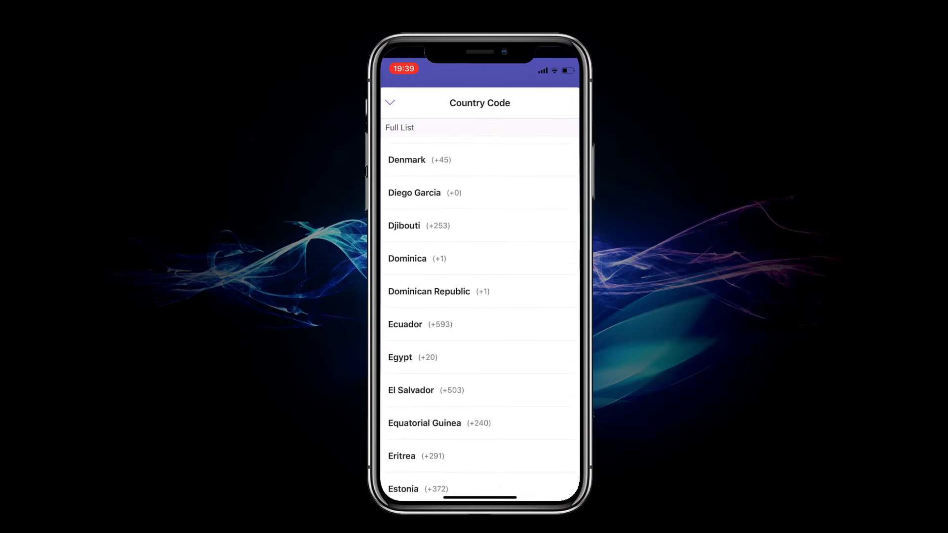
pyautogui.scroll(-20, 480, 319)
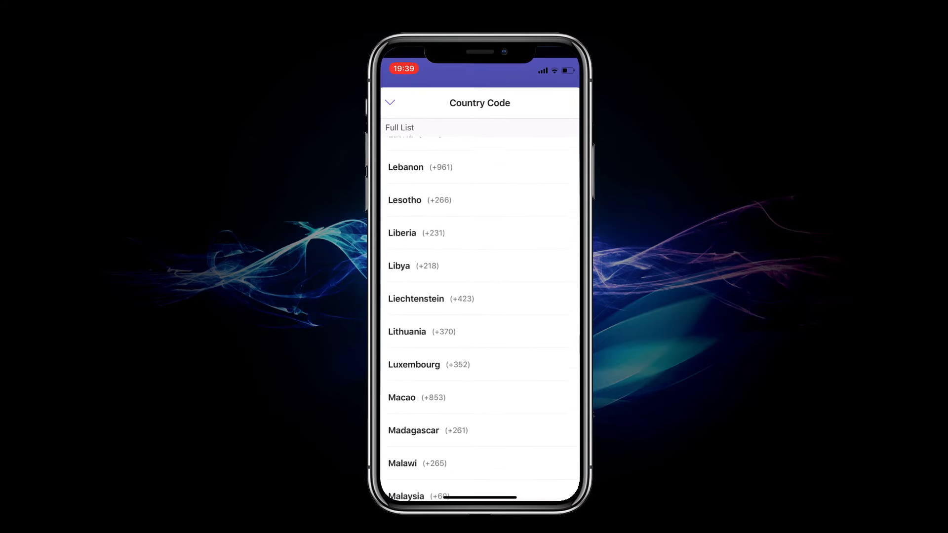
pyautogui.scroll(-10, 480, 319)
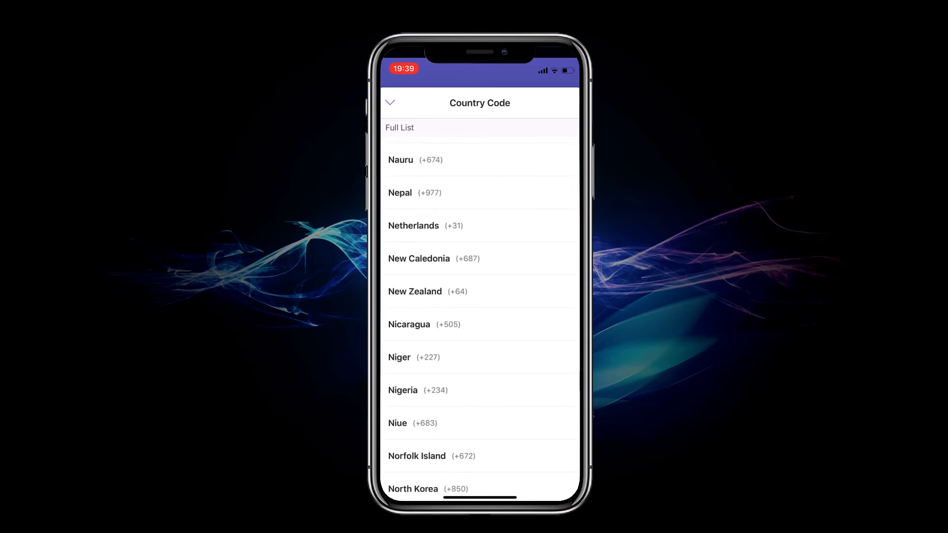
pyautogui.scroll(1, 480, 318)
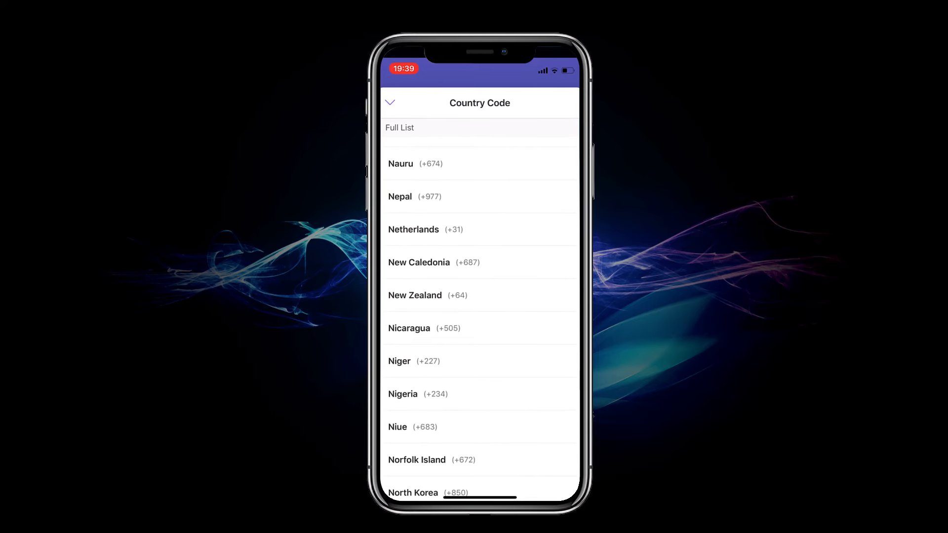
pyautogui.click(413, 226)
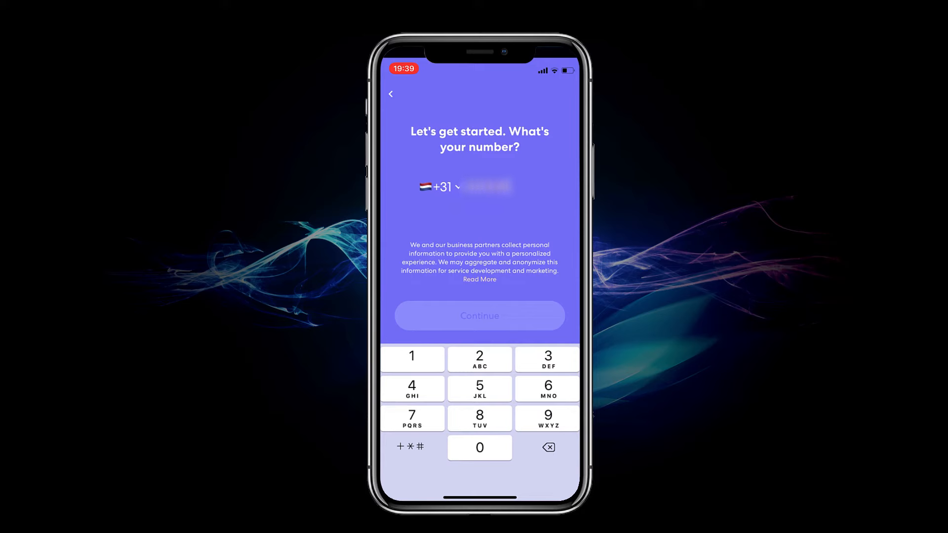
pyautogui.write('55')
pyautogui.click(480, 316)
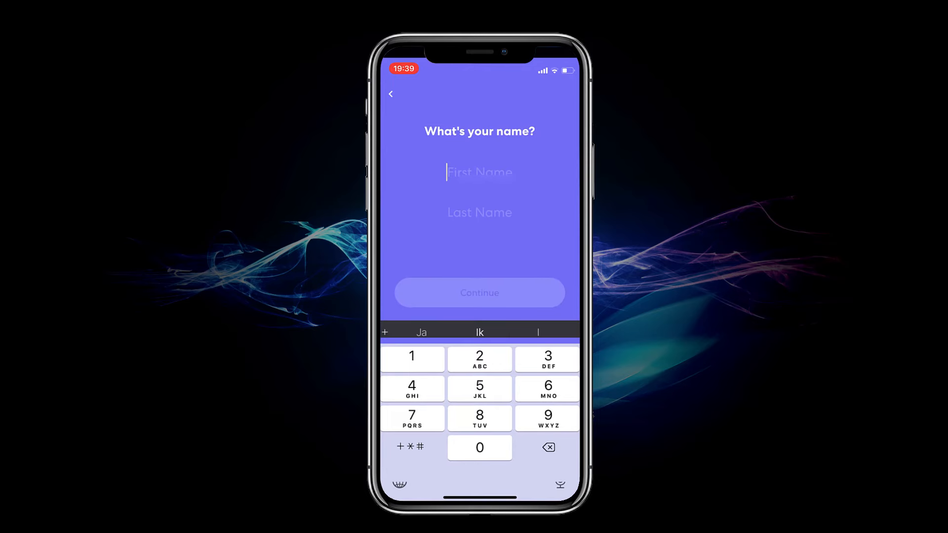
# Enter the first and last name, then submit the e-mail to reach the password step
pyautogui.write('Smart ')
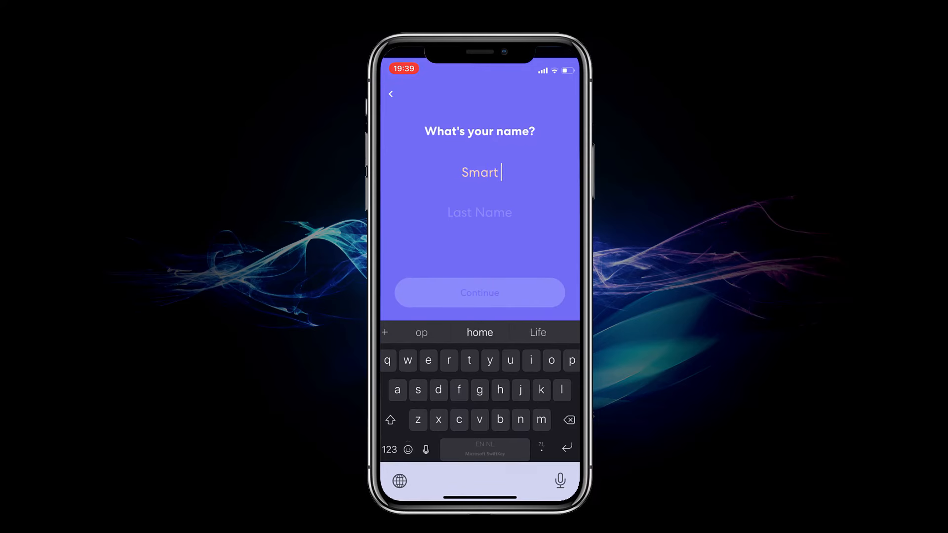
pyautogui.write('Home')
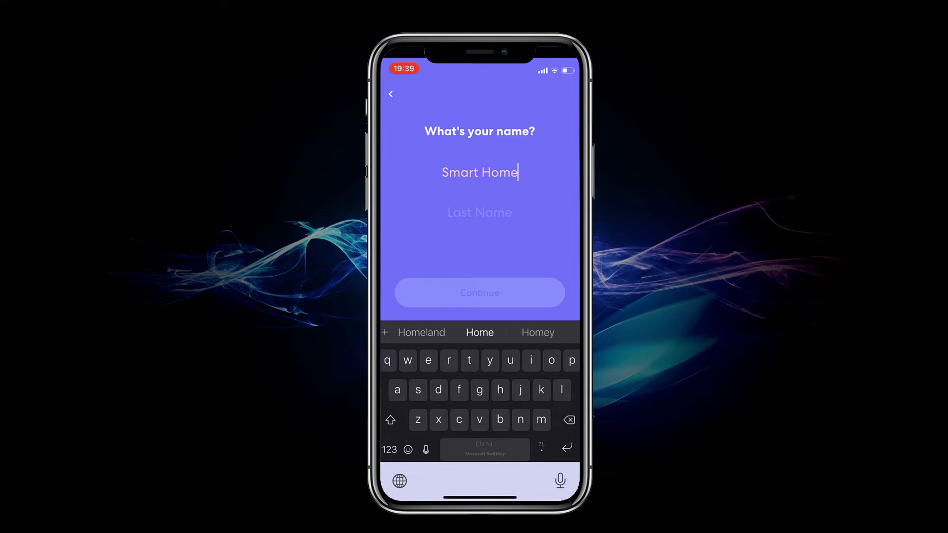
pyautogui.click(479, 212)
pyautogui.write('Junk')
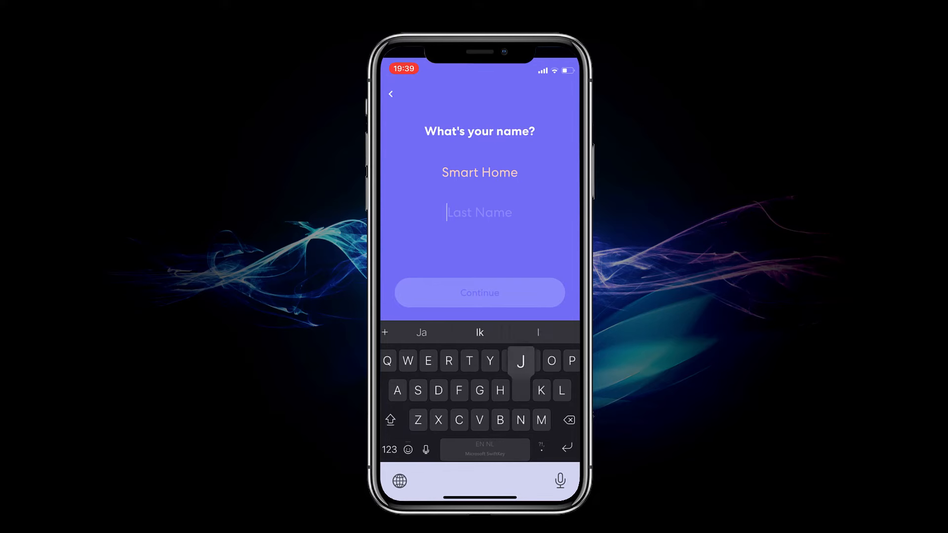
pyautogui.write('ie')
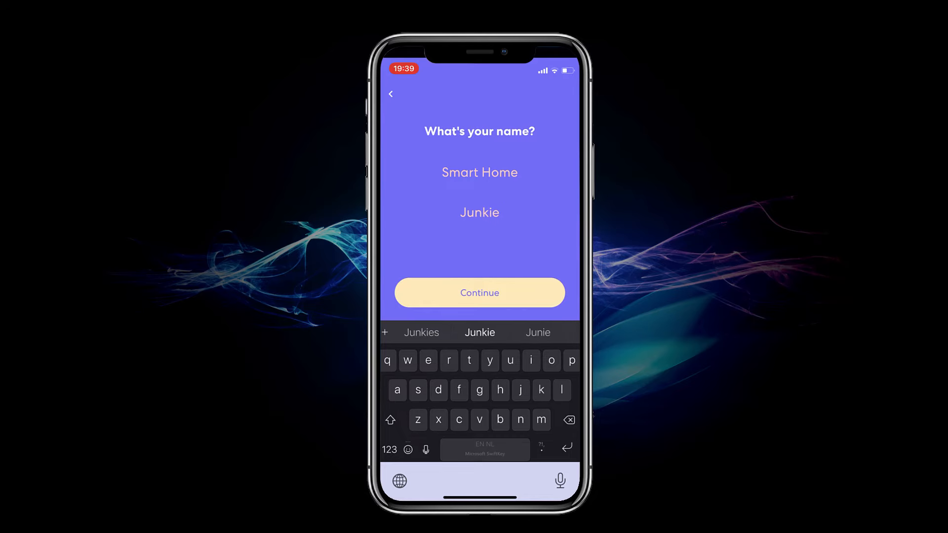
pyautogui.click(479, 293)
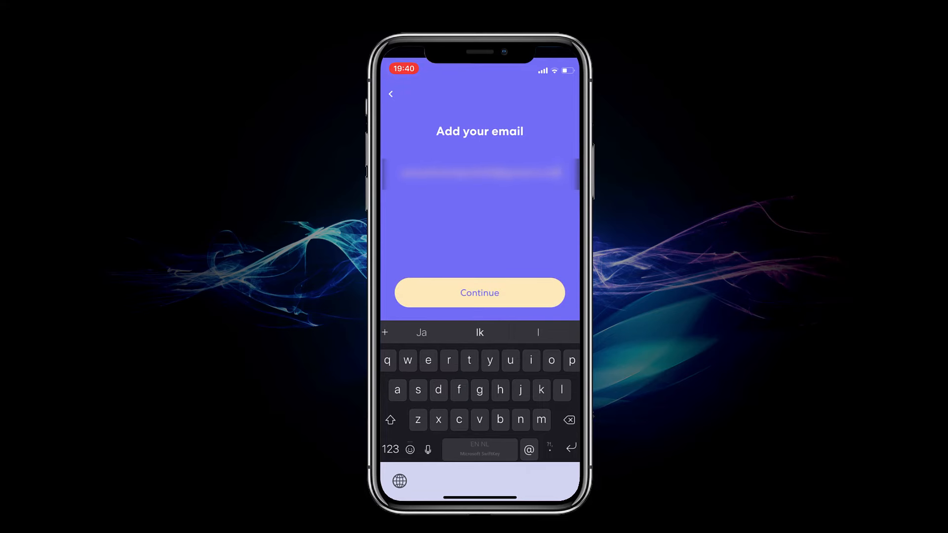
pyautogui.click(480, 293)
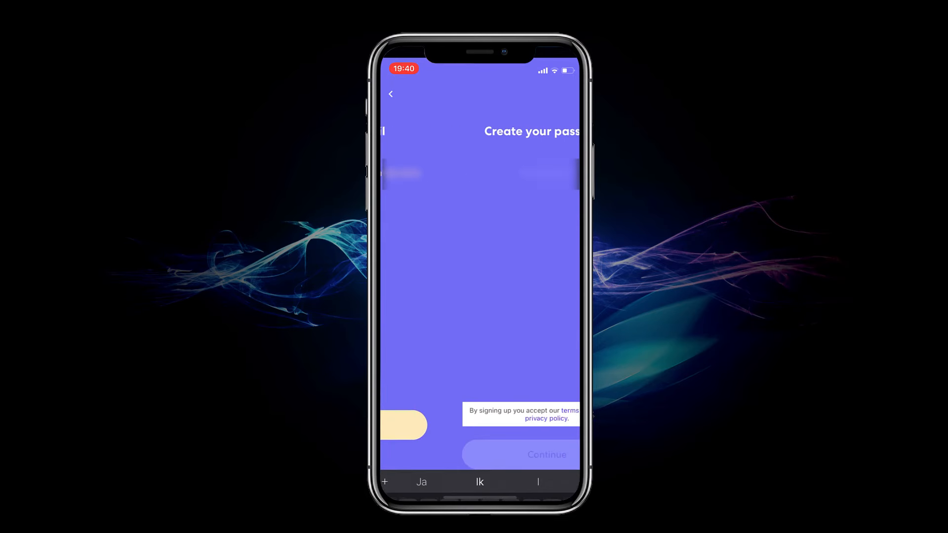
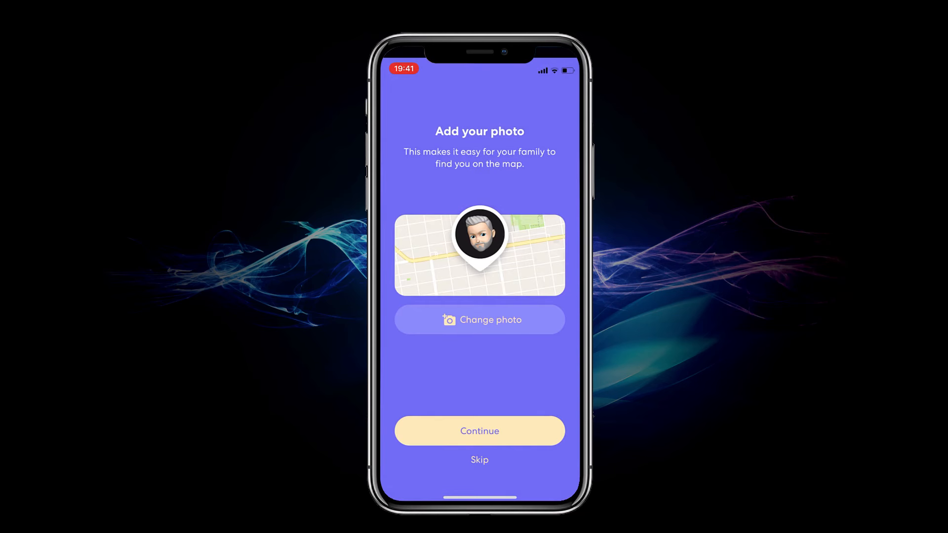
# Skip the photo, accept permissions, save Home as a Life360 Place, and decline Premium
pyautogui.click(479, 431)
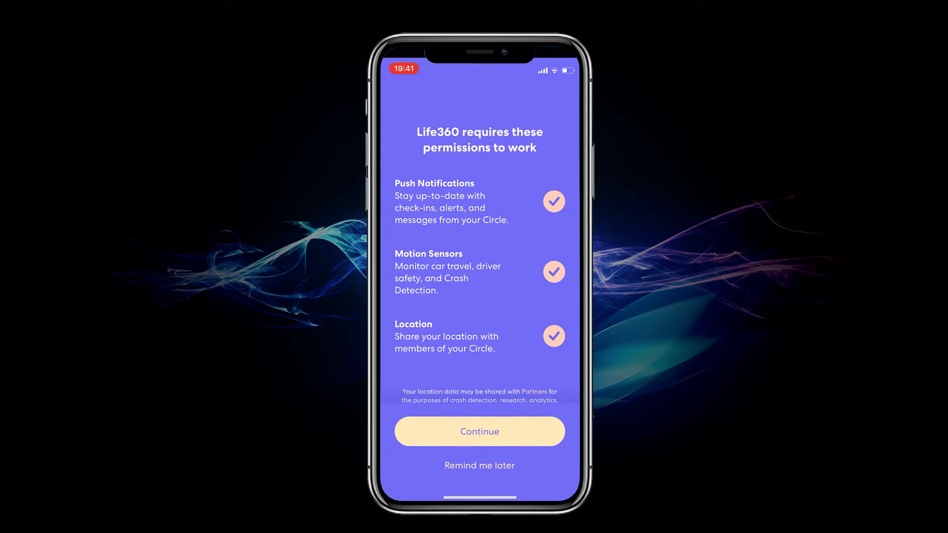
pyautogui.click(479, 431)
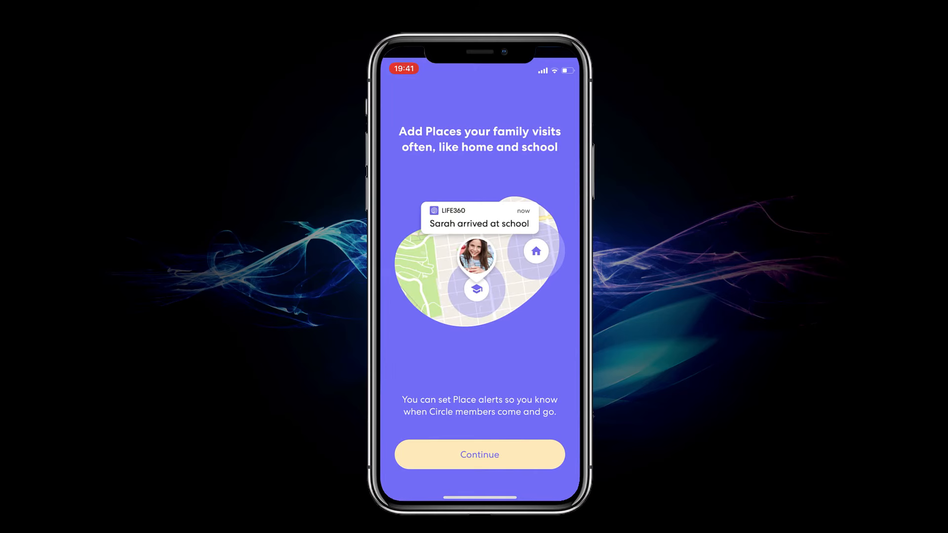
pyautogui.click(479, 454)
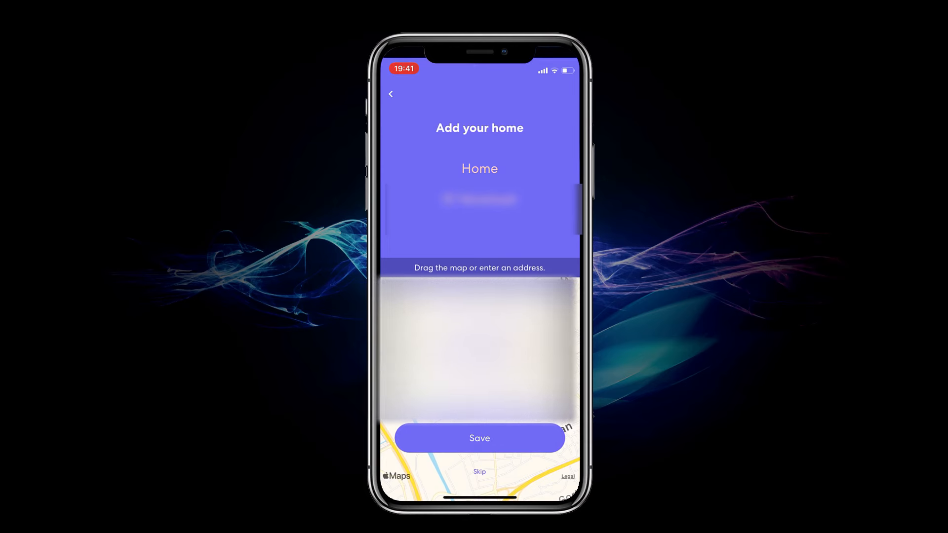
pyautogui.click(480, 438)
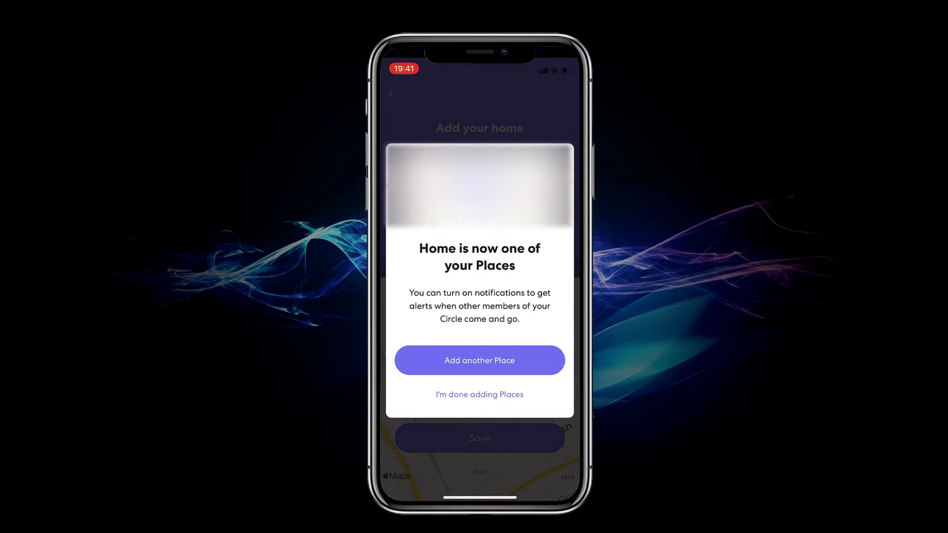
pyautogui.click(479, 394)
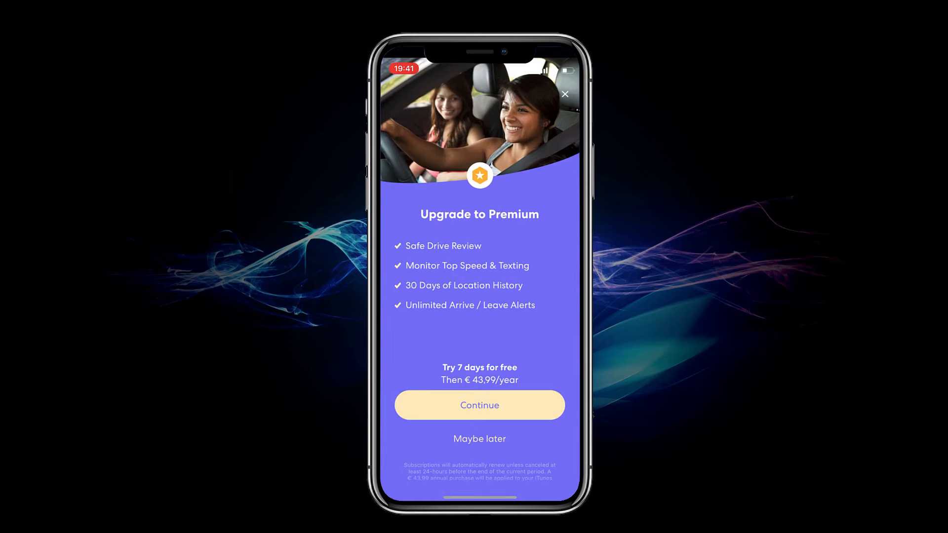
pyautogui.click(479, 439)
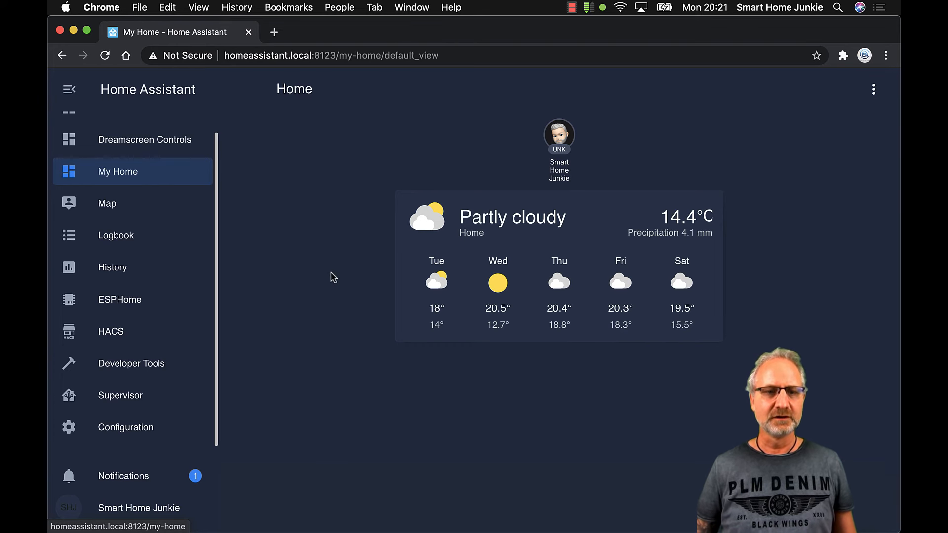
# Go to Configuration > Integrations and start adding a new integration with the + button
pyautogui.scroll(-1, 147, 286)
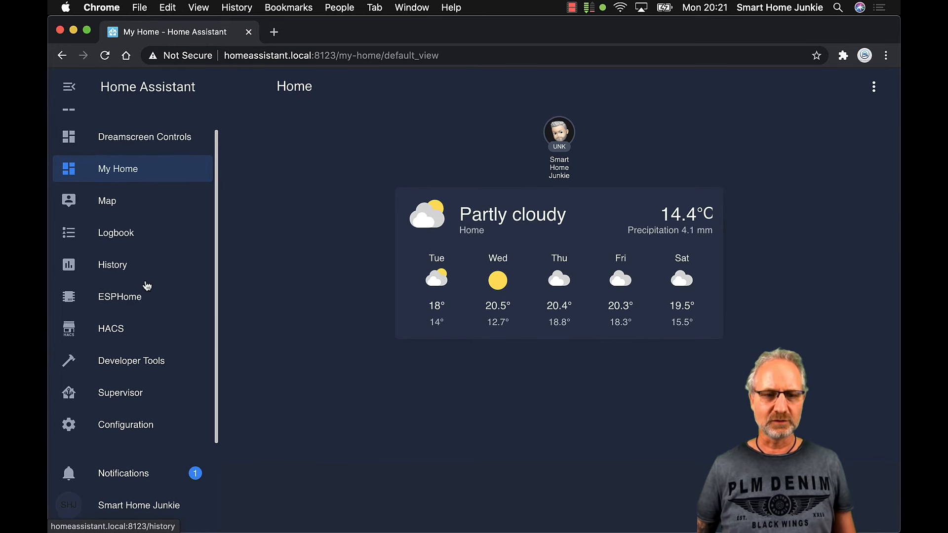
pyautogui.click(126, 425)
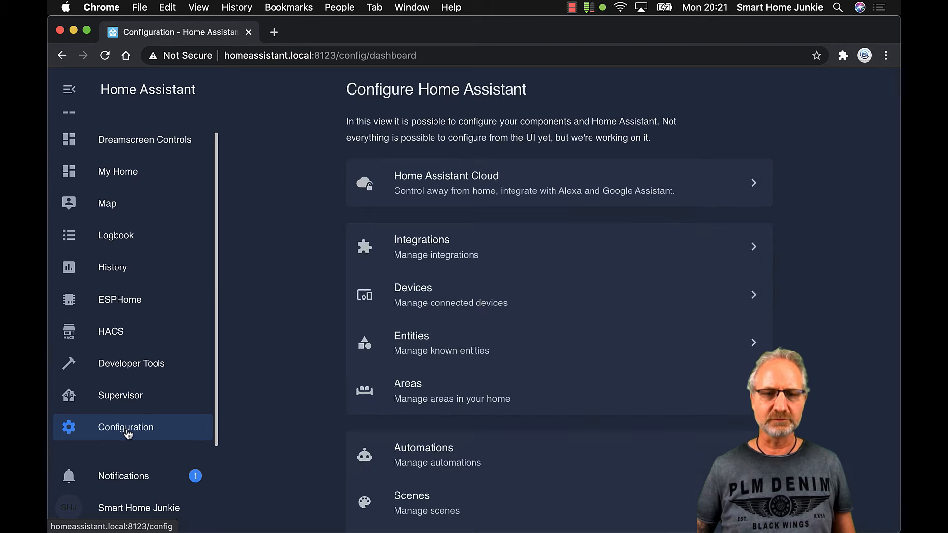
pyautogui.click(438, 253)
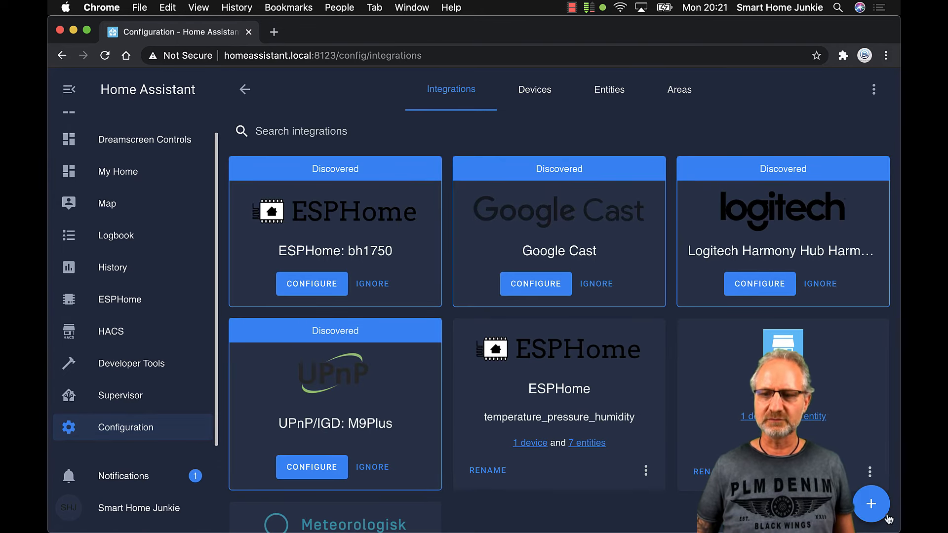
pyautogui.click(872, 508)
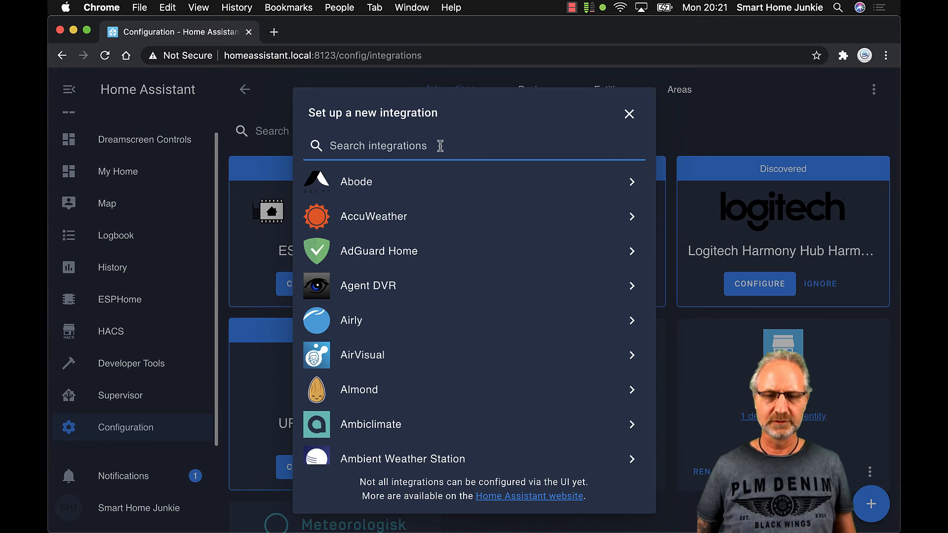
# Add the Life360 integration, signing in with the account e-mail and password
pyautogui.write('life')
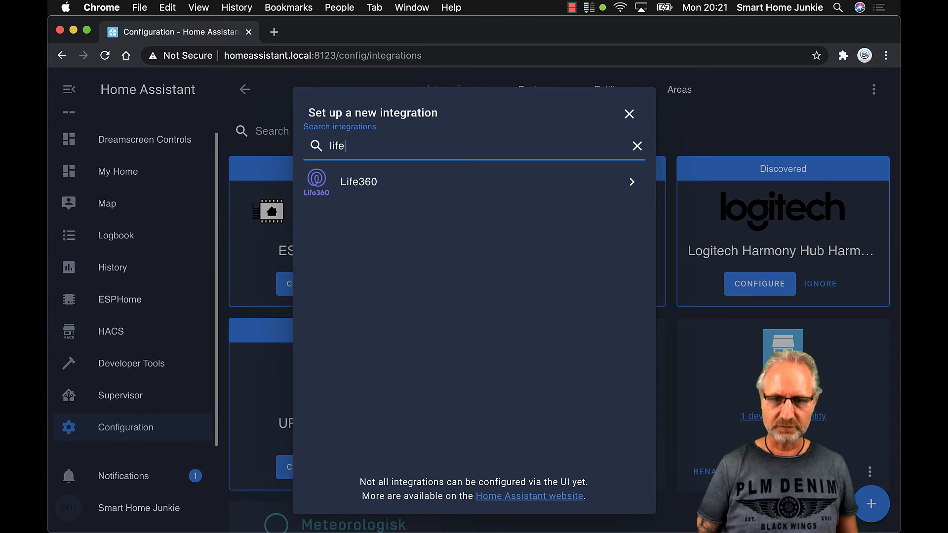
pyautogui.click(360, 186)
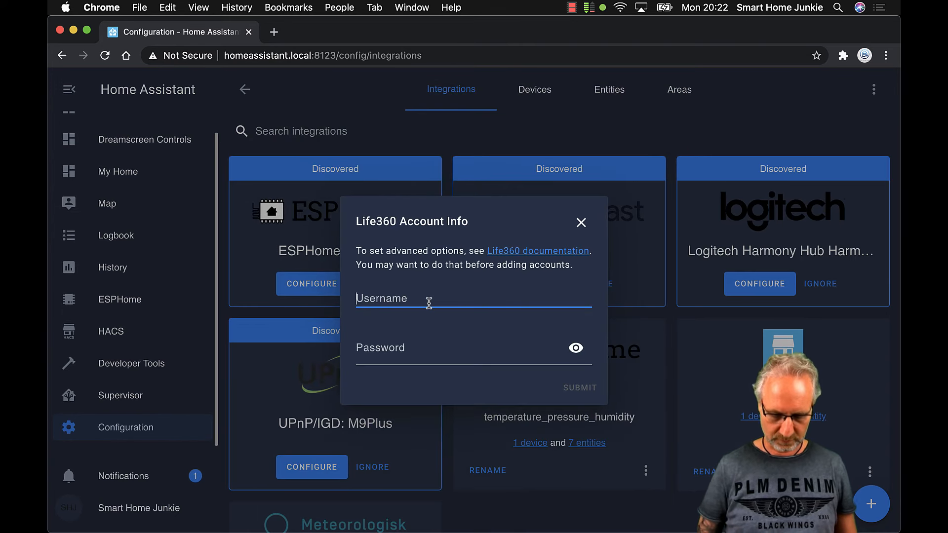
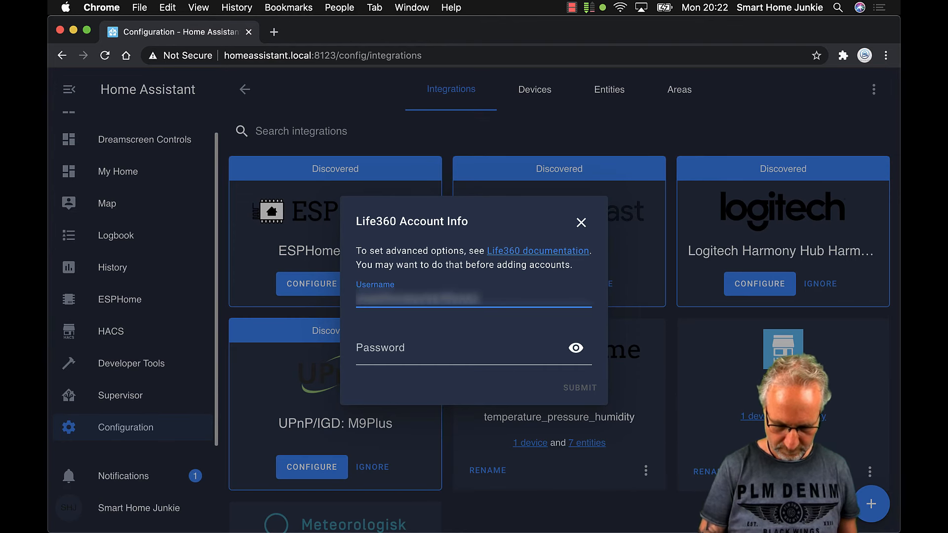
pyautogui.press('Tab')
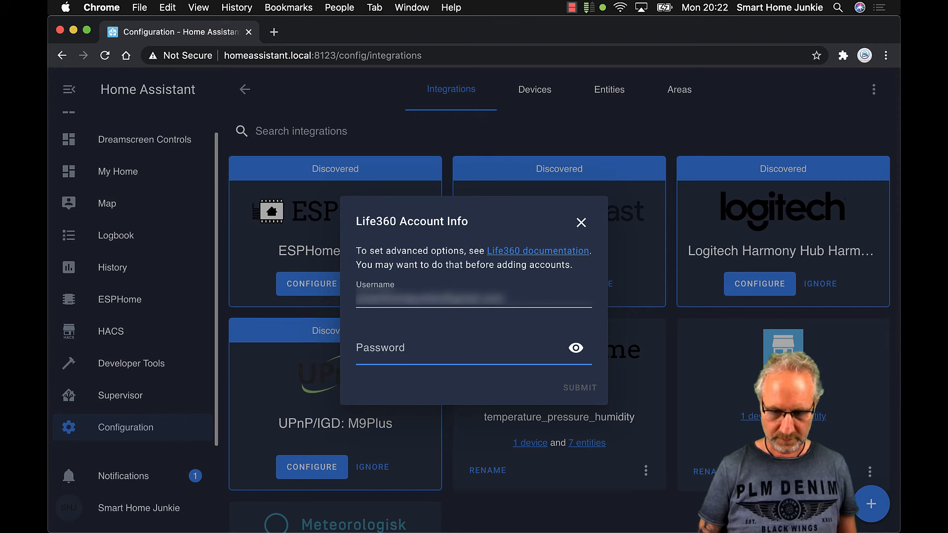
pyautogui.write('•••••••')
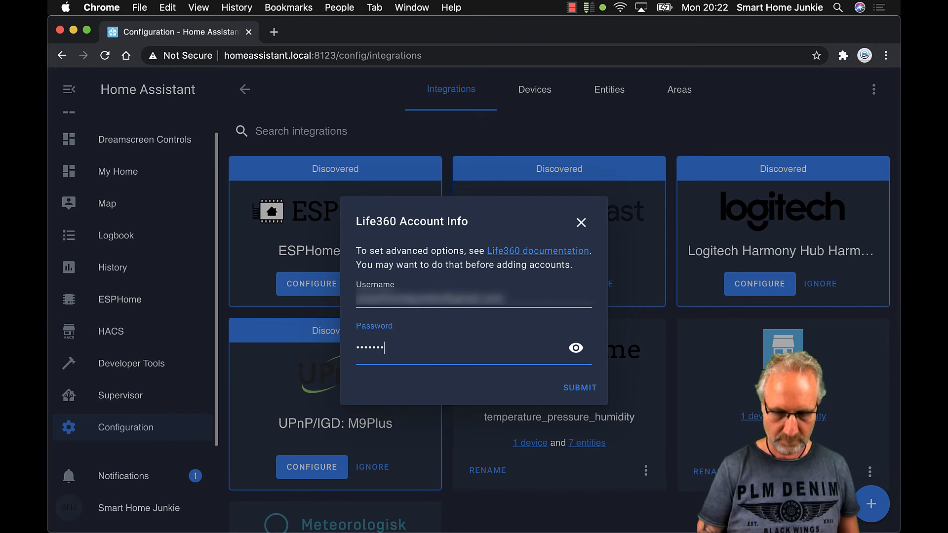
pyautogui.click(582, 388)
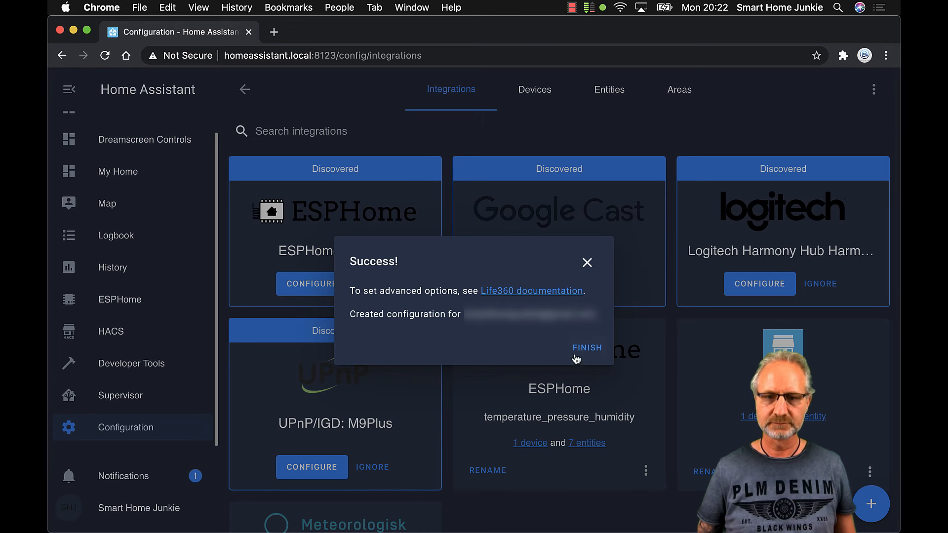
pyautogui.click(592, 349)
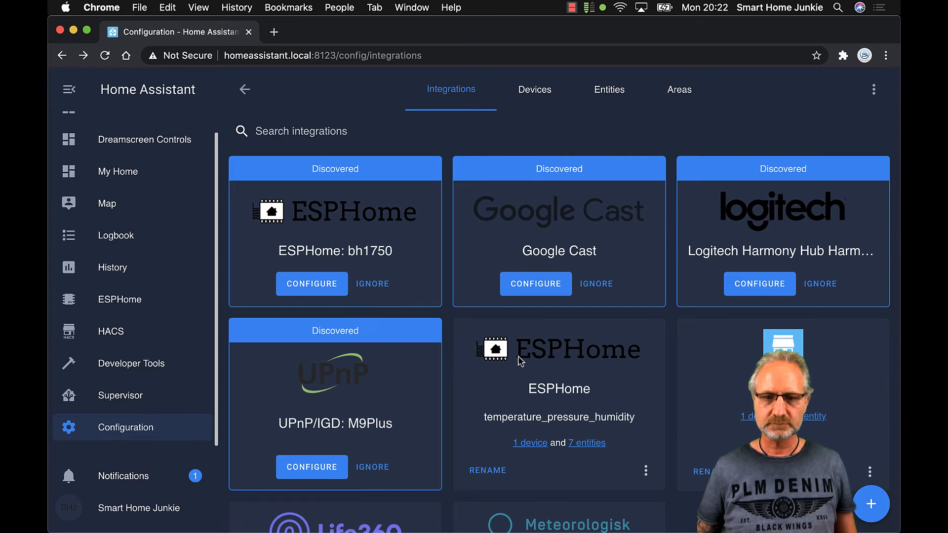
pyautogui.scroll(-4, 527, 359)
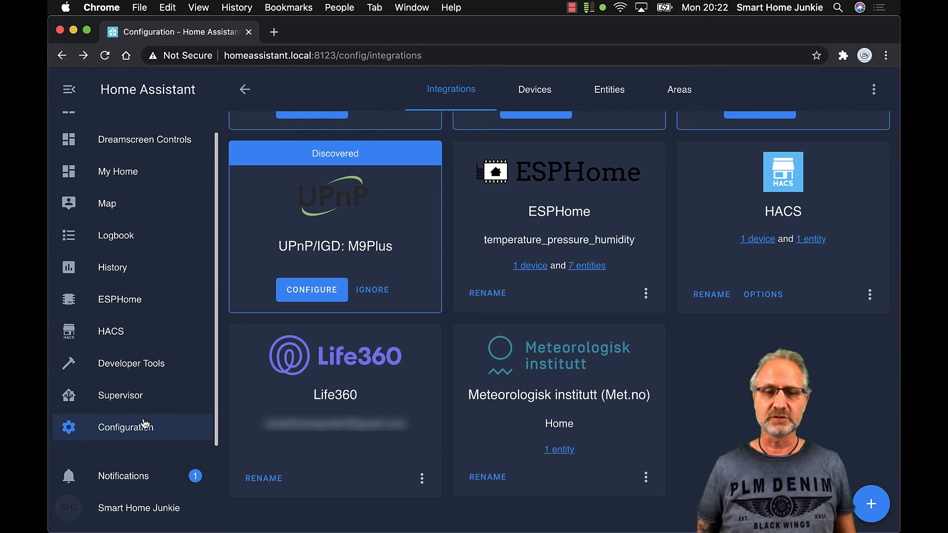
# Open the Persons page from Configuration and select the existing person for editing
pyautogui.click(131, 433)
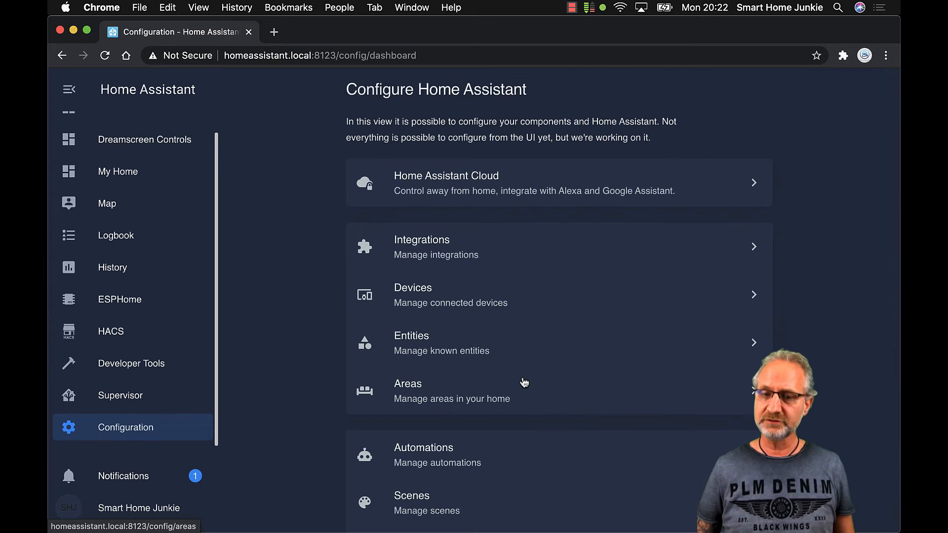
pyautogui.scroll(-6, 522, 384)
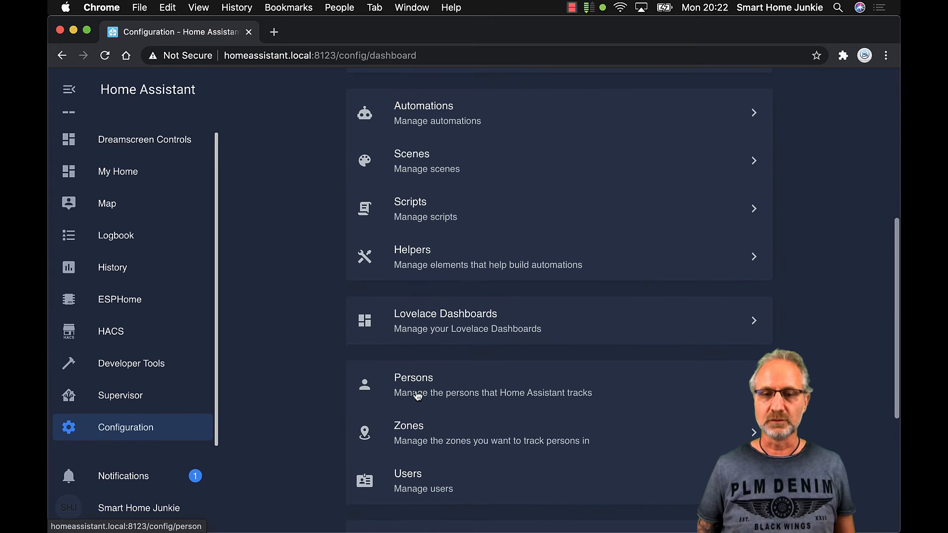
pyautogui.click(420, 393)
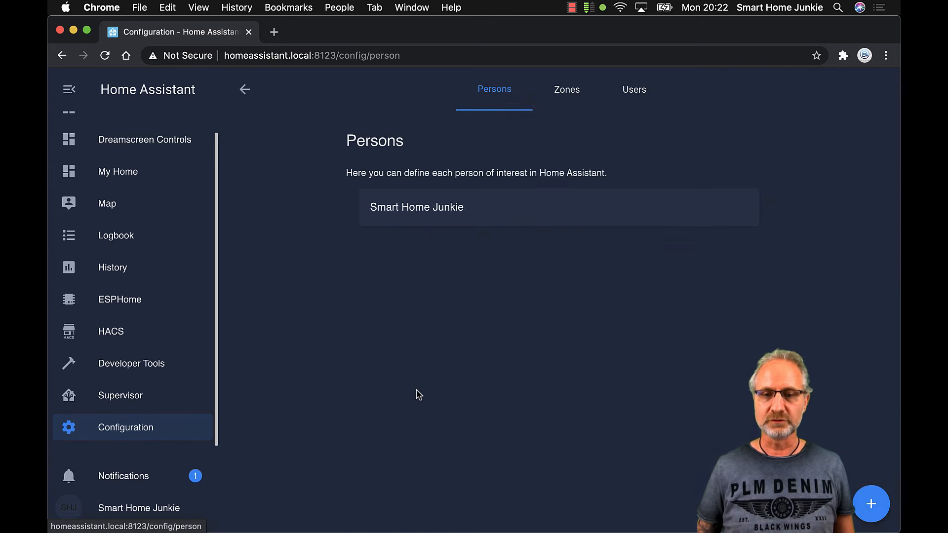
pyautogui.click(437, 213)
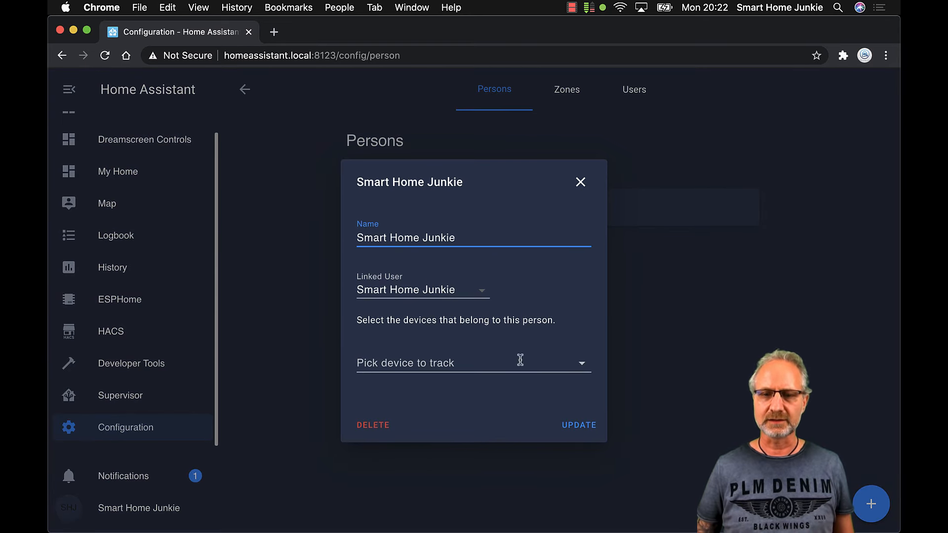
# Assign the life360 device tracker to the person, update, and check the HOME badge on My Home
pyautogui.click(581, 365)
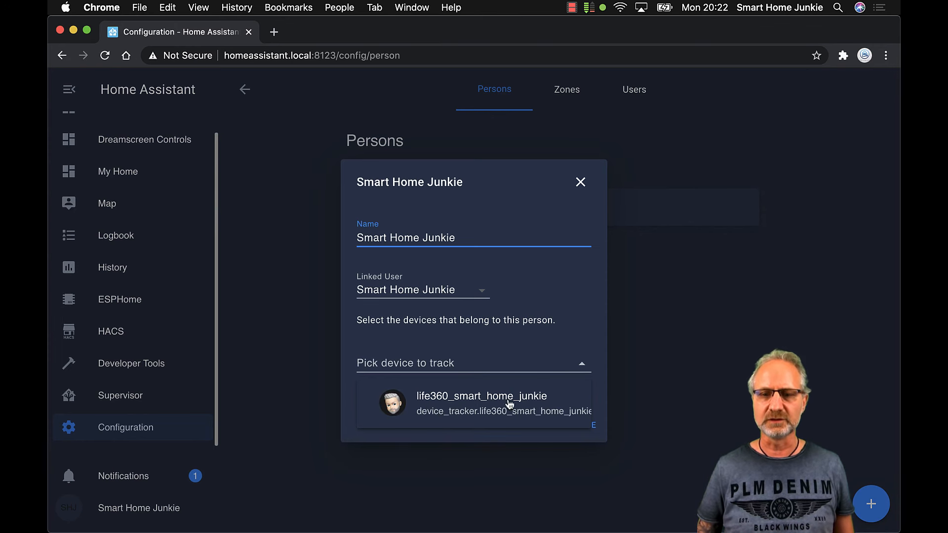
pyautogui.click(488, 410)
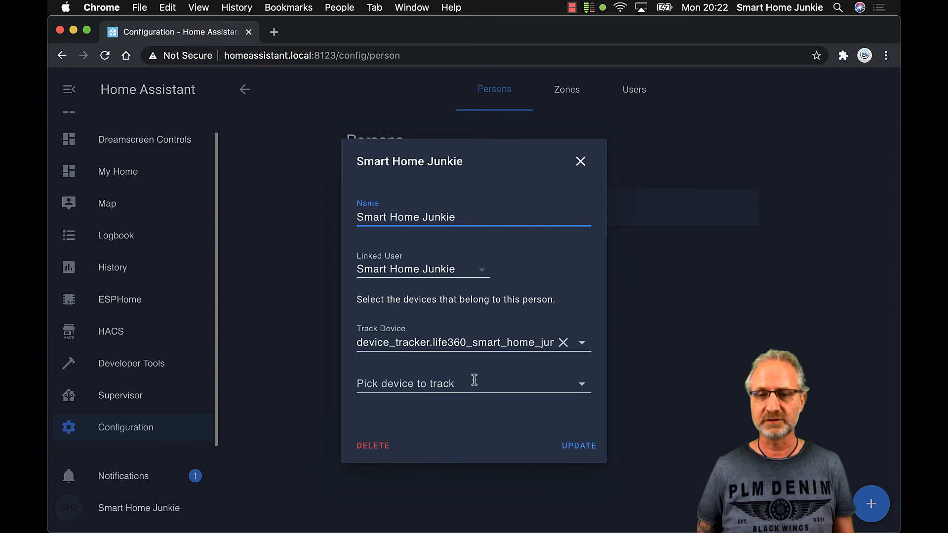
pyautogui.click(575, 448)
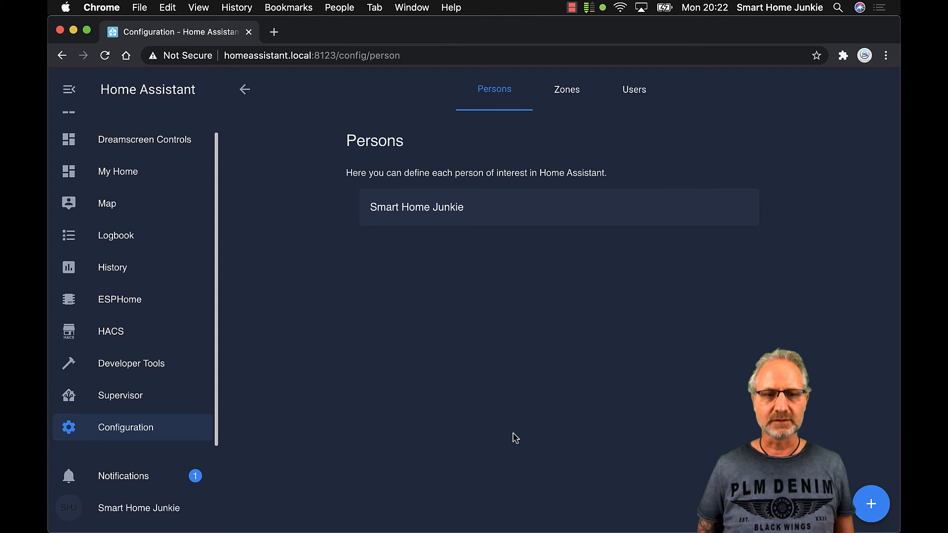
pyautogui.click(121, 177)
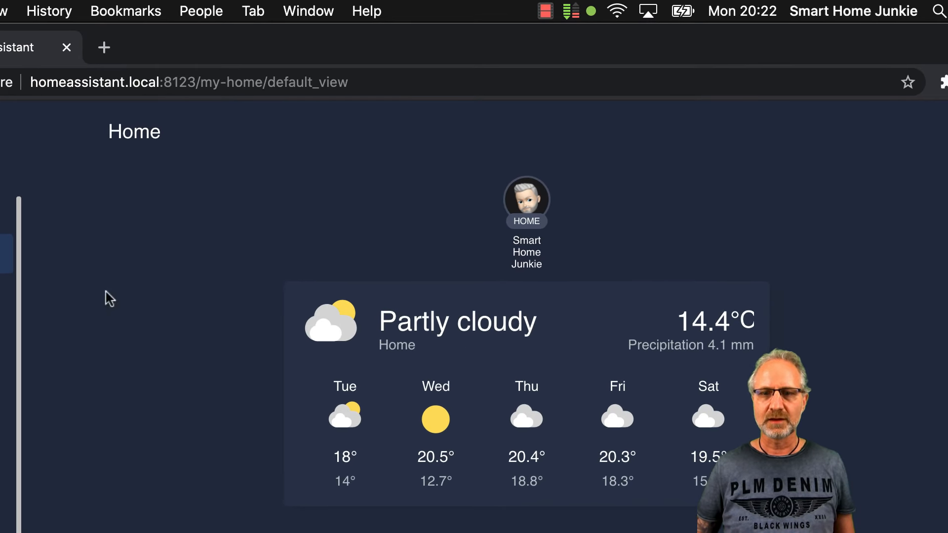